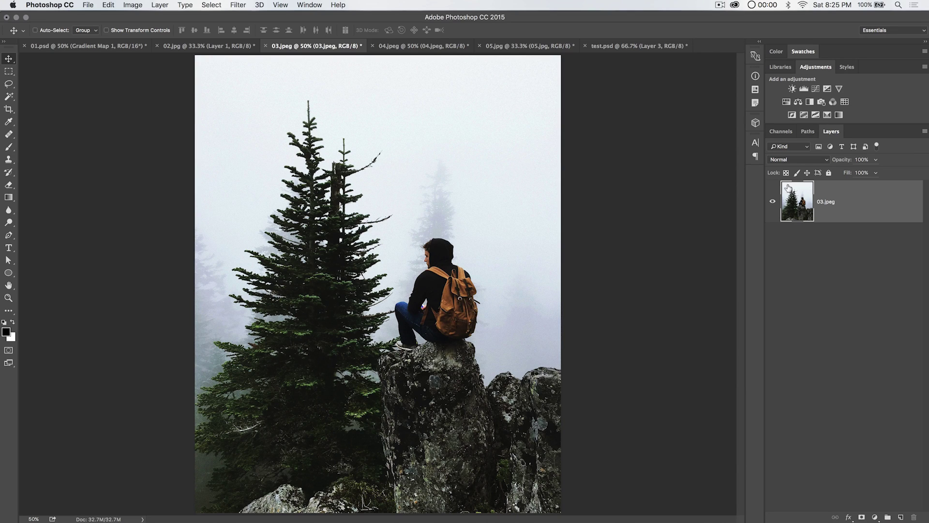
Add a Levels adjustment with output levels 48 and 210 for a faded matte look.
left_click(804, 89)
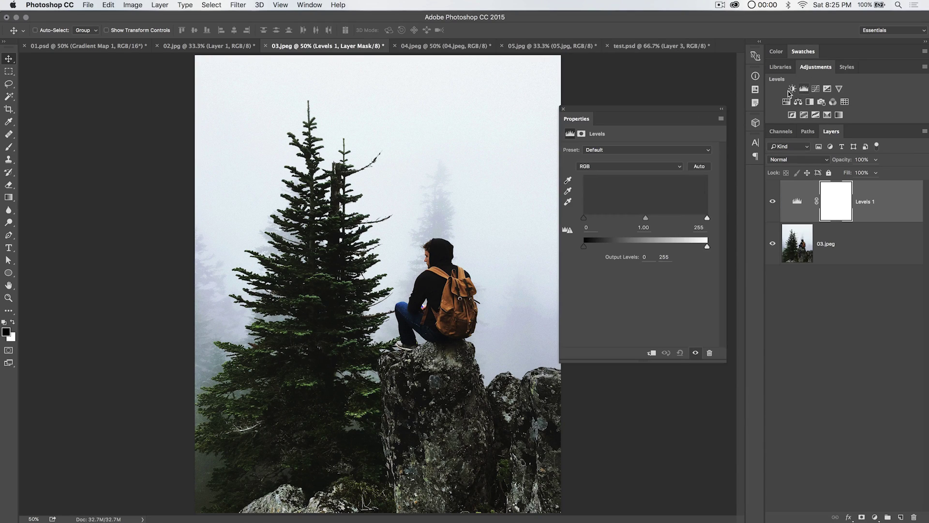
left_click_drag(585, 248, 608, 247)
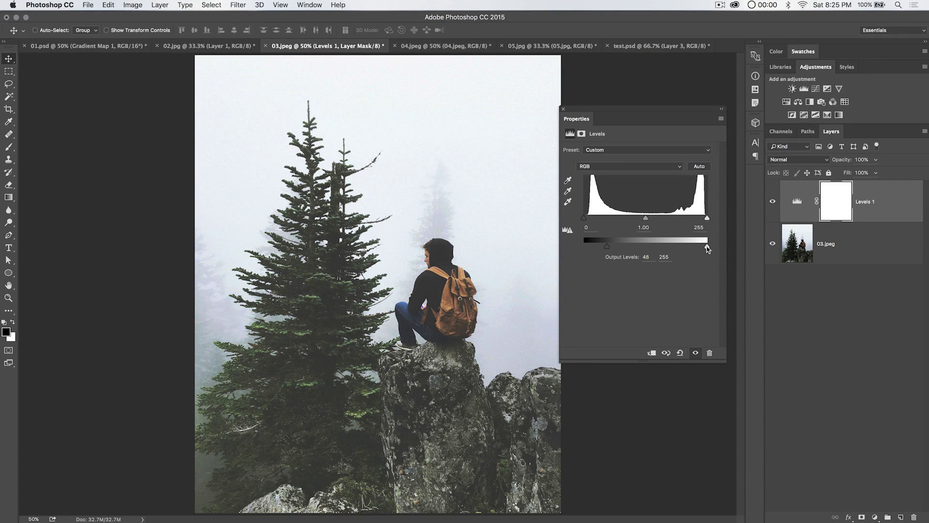
left_click_drag(708, 248, 685, 248)
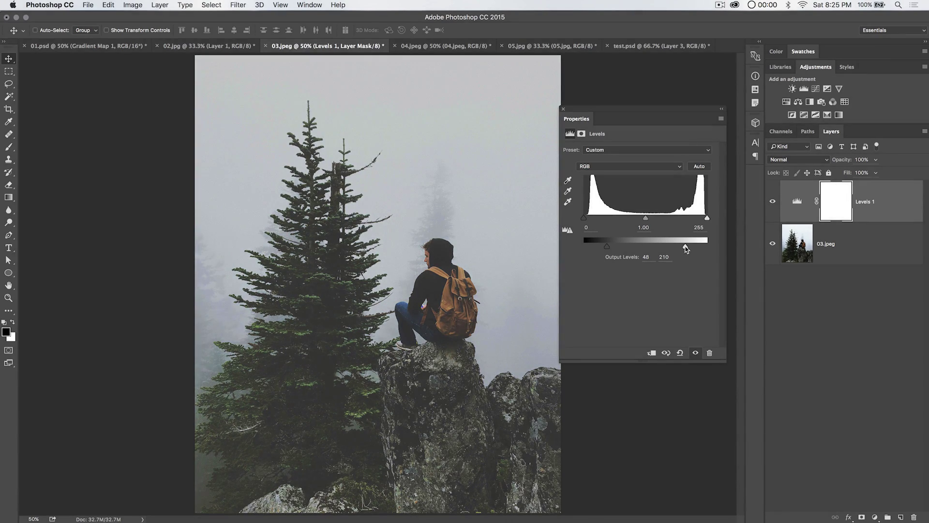
left_click(564, 109)
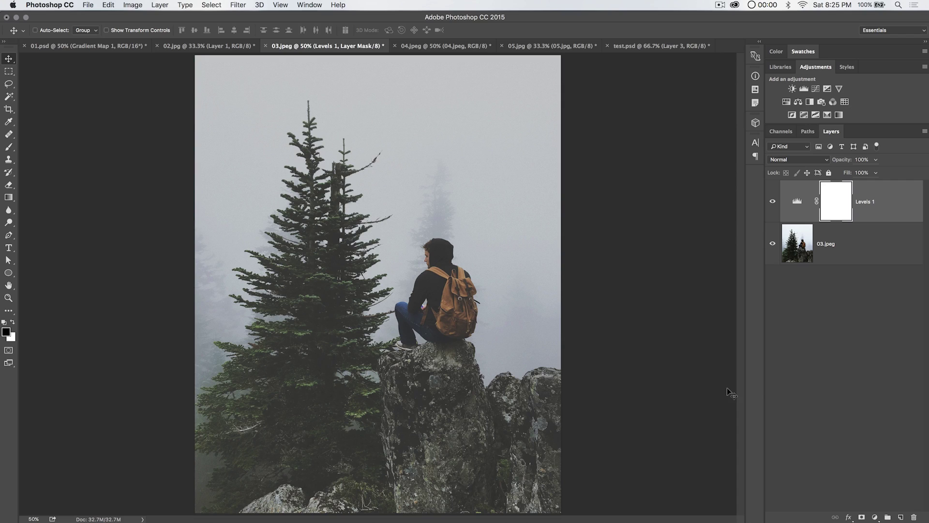
Add and rename a trial grain-small layer, then delete it again.
left_click(900, 516)
double_click(827, 202)
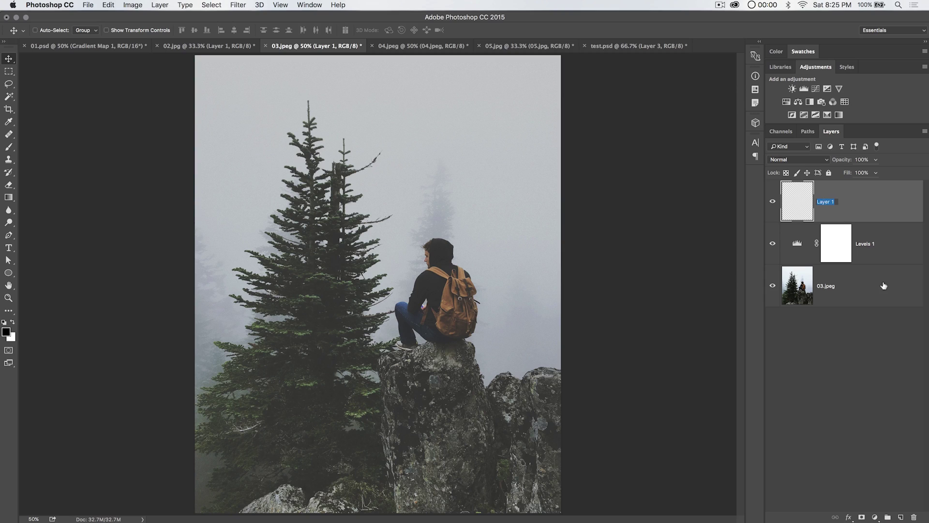
type("grain-small")
key("Return")
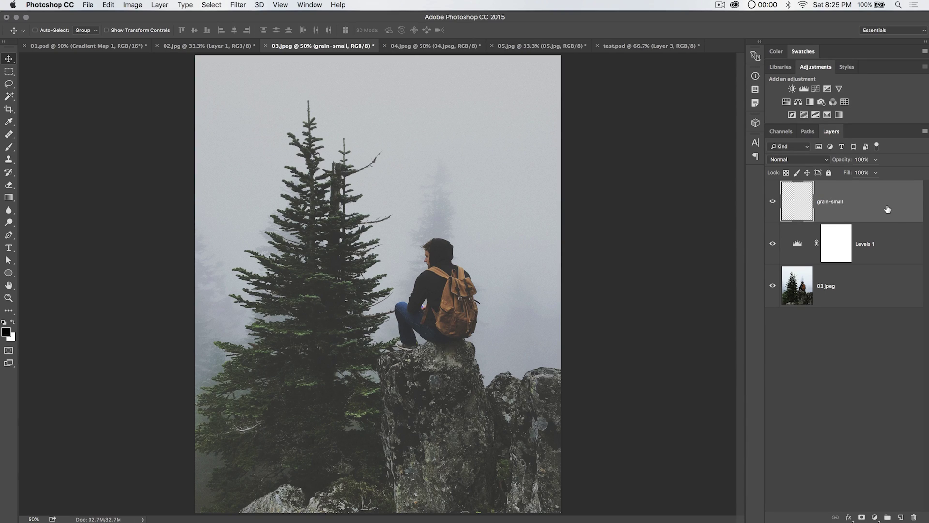
key("Delete")
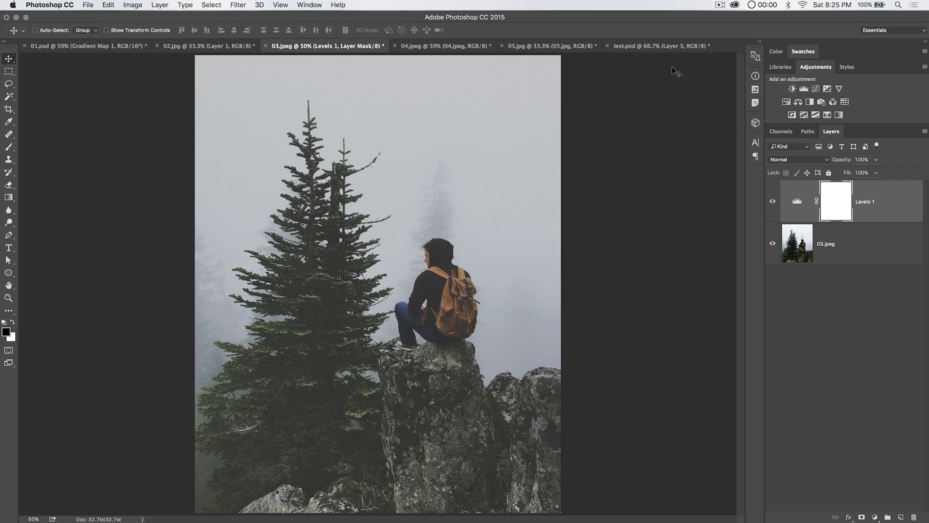
Show the Actions panel and switch it from Button Mode to list view.
left_click(311, 5)
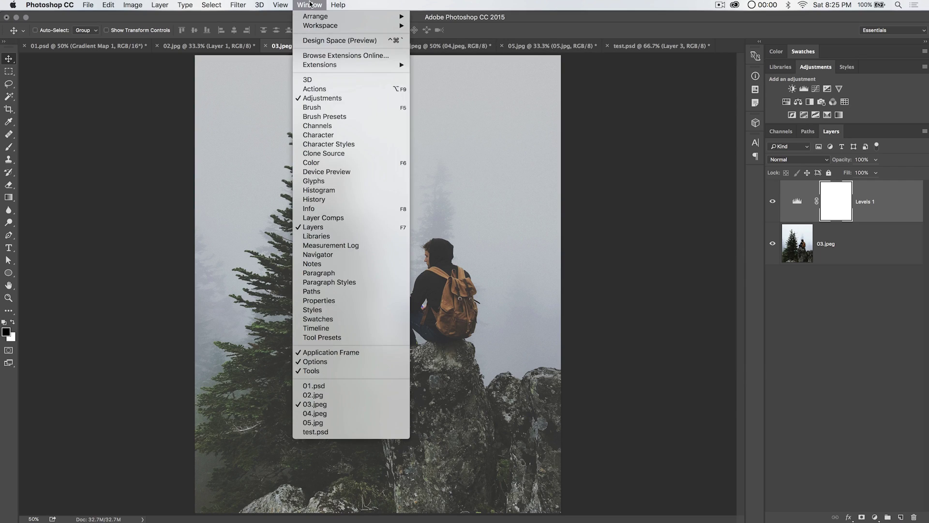
left_click(327, 88)
left_click_drag(83, 63, 125, 73)
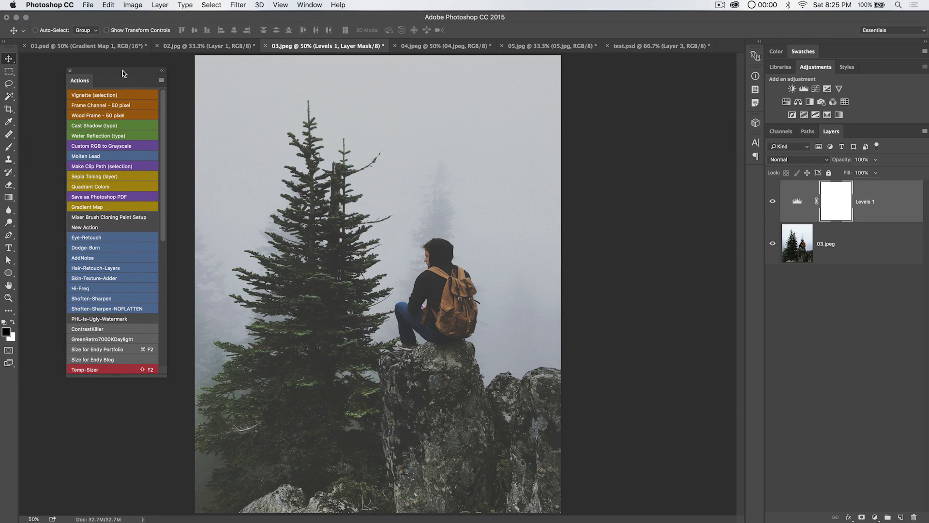
left_click(161, 80)
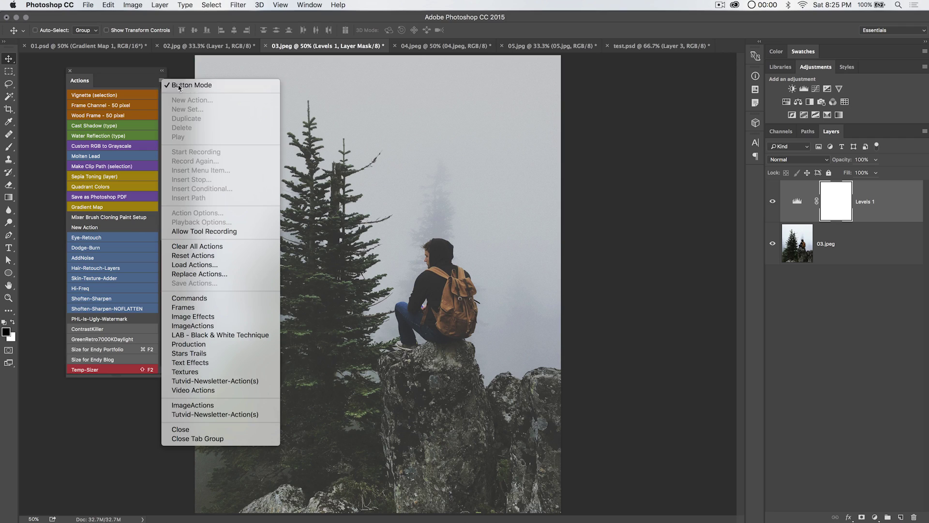
left_click(174, 84)
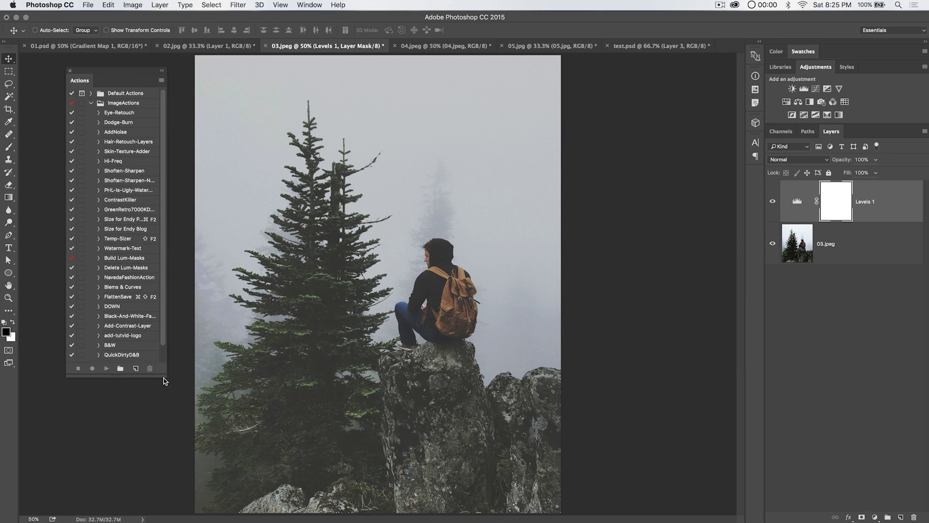
Widen the Actions panel, collapse ImageActions, and start recording a new make-it-grain action.
left_click_drag(166, 375, 268, 298)
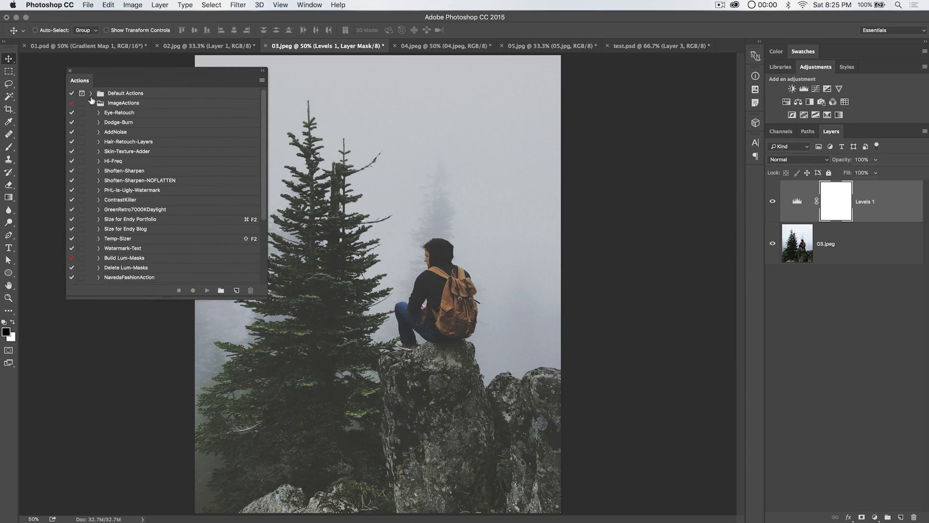
left_click(91, 102)
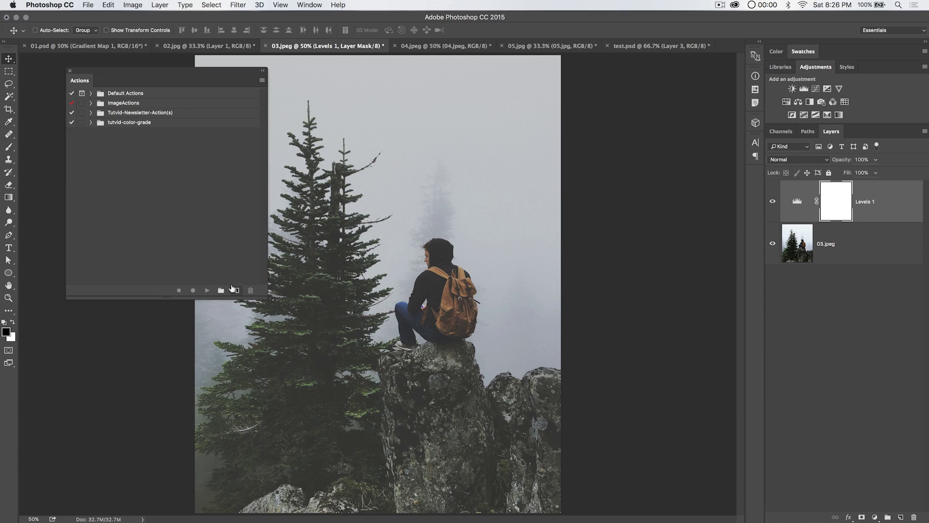
left_click(236, 289)
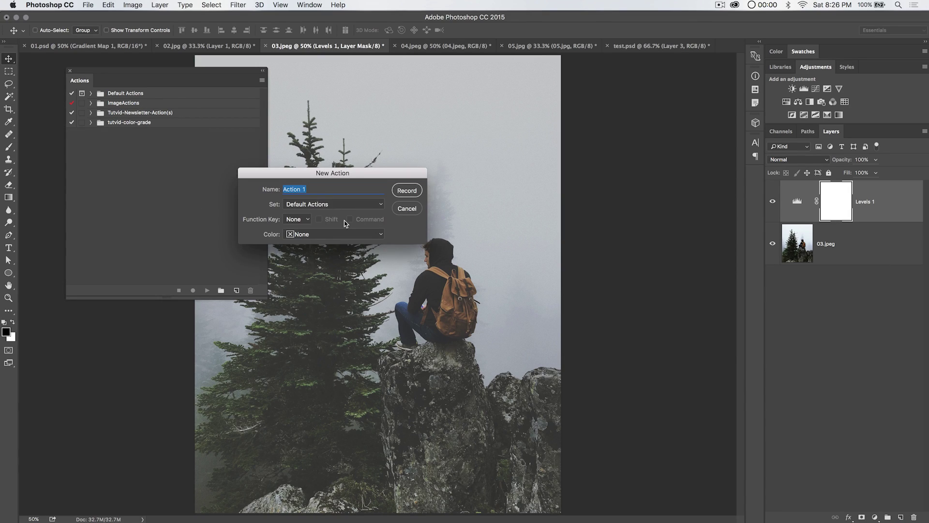
type("make-it-grain")
left_click(408, 192)
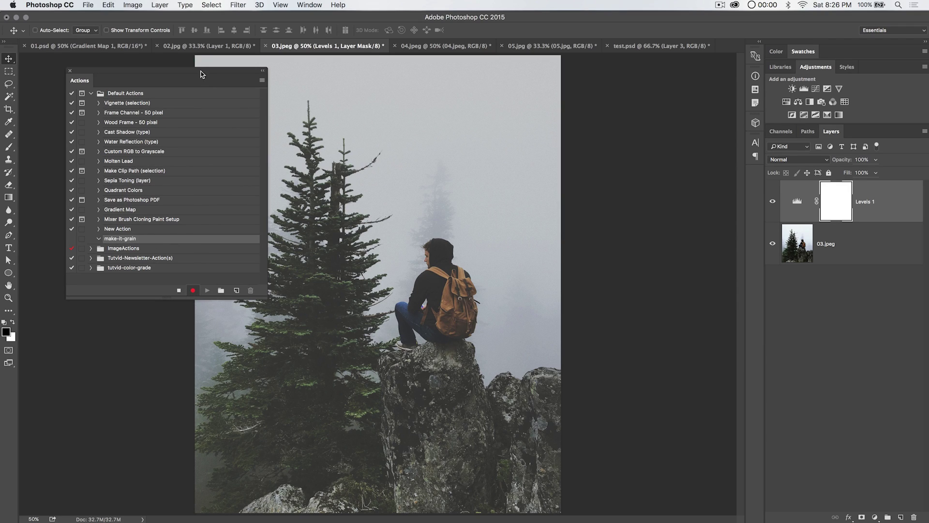
While recording, add a new empty layer above Levels 1 named grain-smaller.
left_click_drag(194, 69, 167, 63)
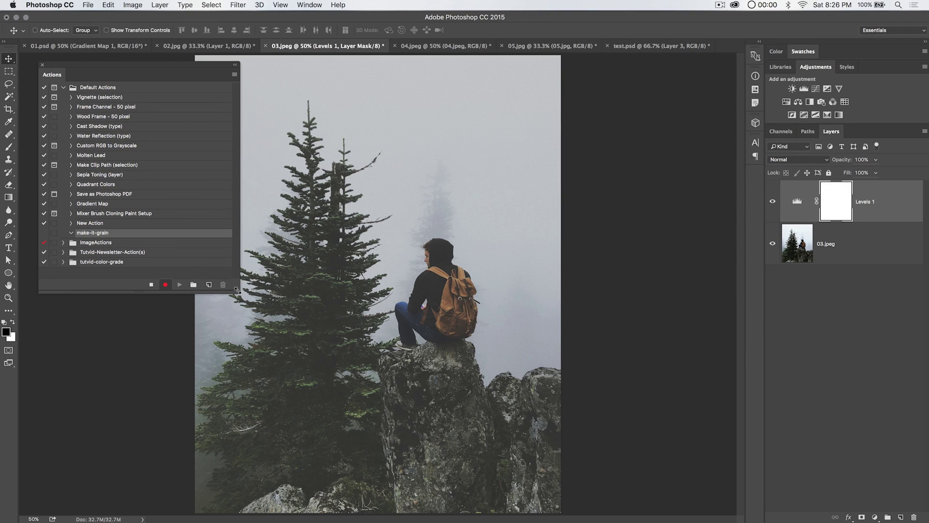
left_click_drag(240, 293, 173, 291)
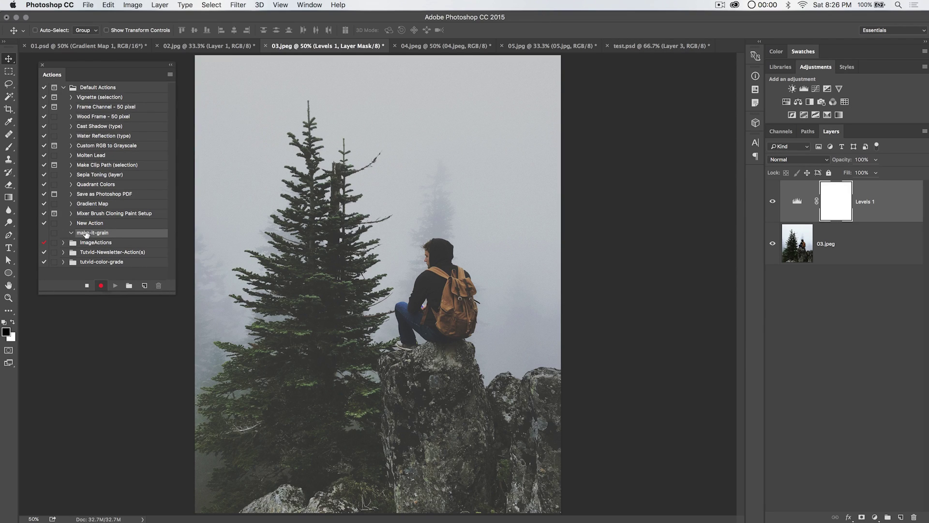
left_click(900, 517)
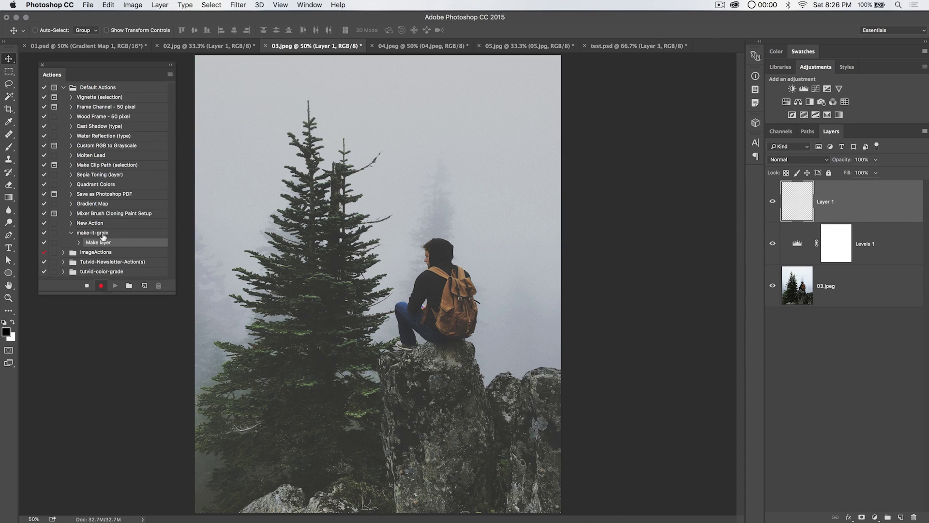
double_click(825, 201)
type("grain")
type("-smaller")
key("Return")
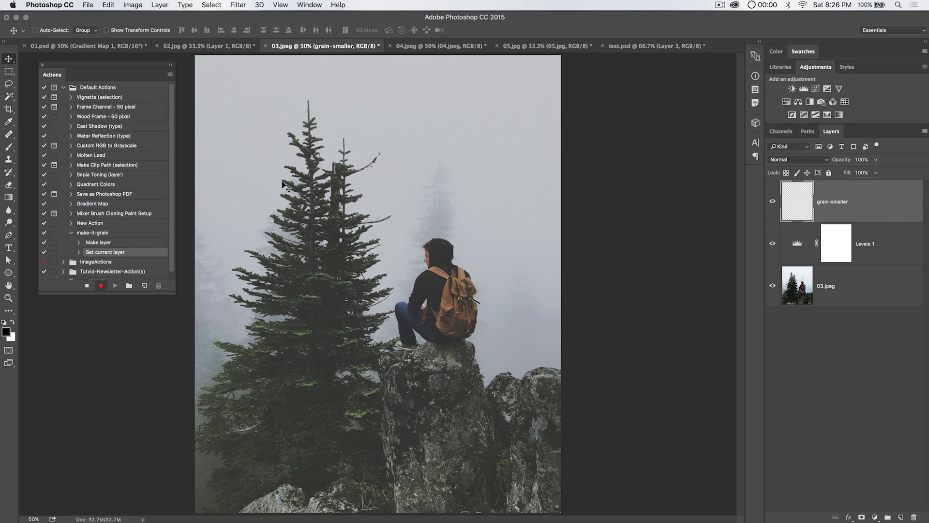
left_click(110, 5)
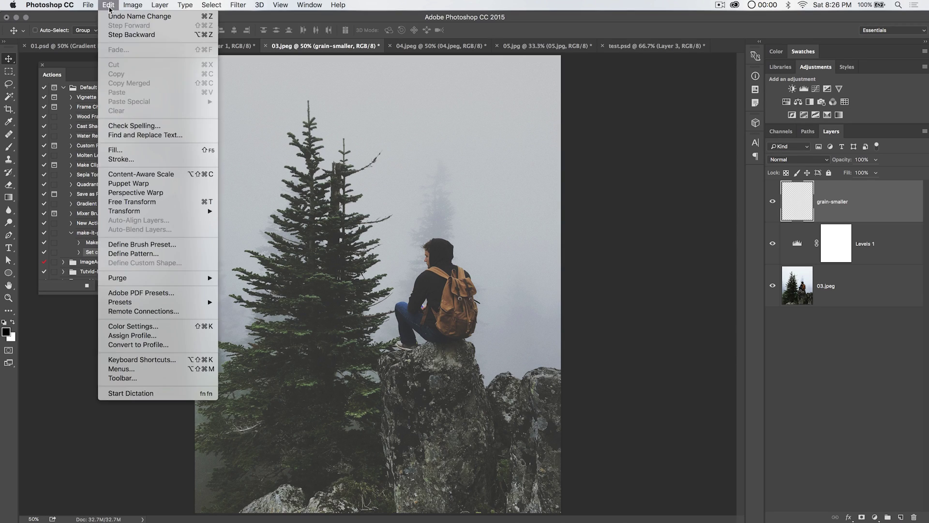
Fill the grain-smaller layer with 50% Gray.
left_click(138, 152)
left_click(593, 128)
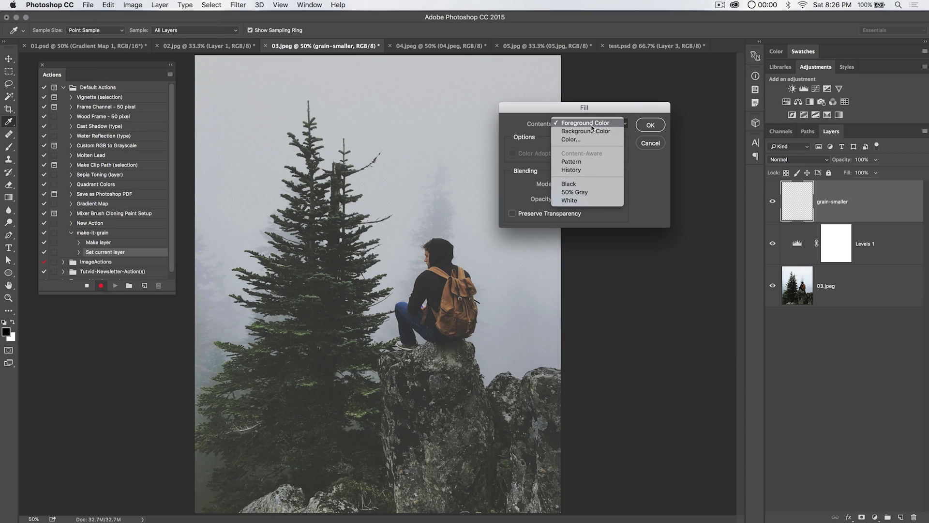
left_click(576, 192)
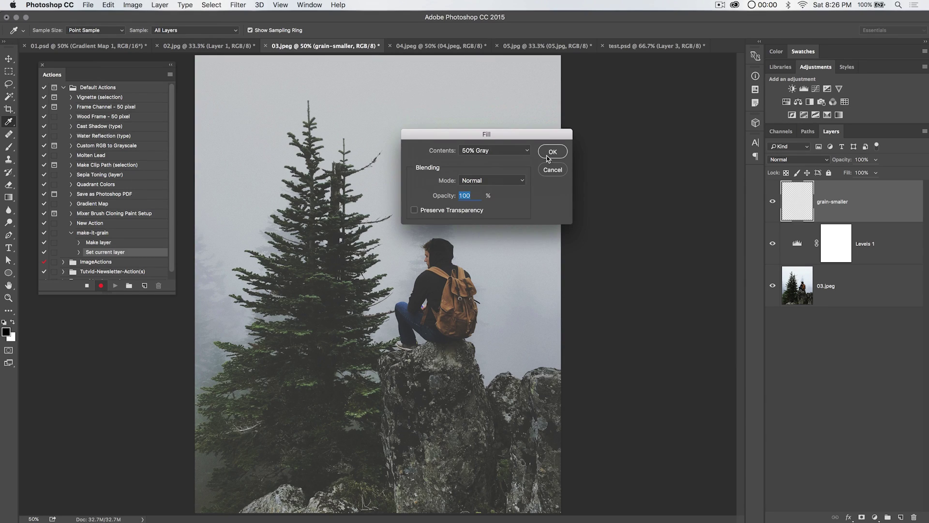
left_click(550, 154)
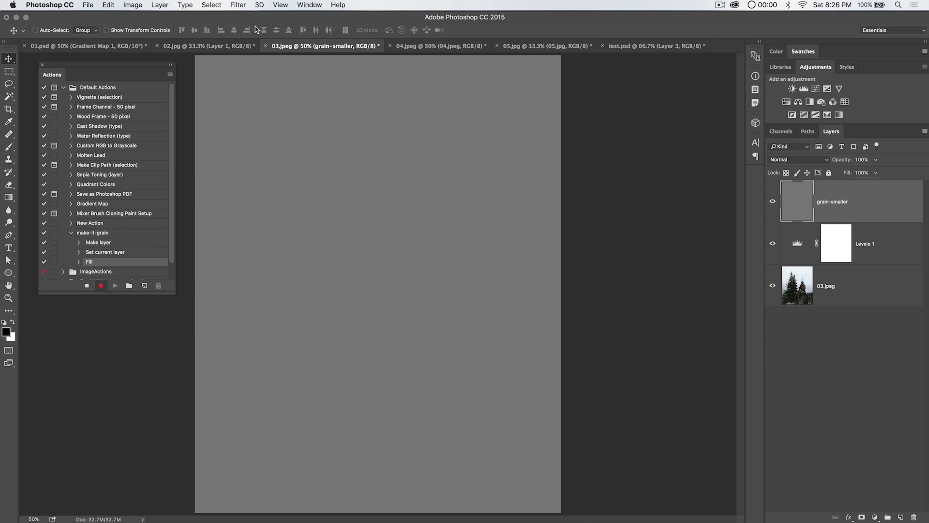
Apply Add Noise at 25%, Uniform and Monochromatic, to grain-smaller.
left_click(236, 6)
mouse_move(249, 156)
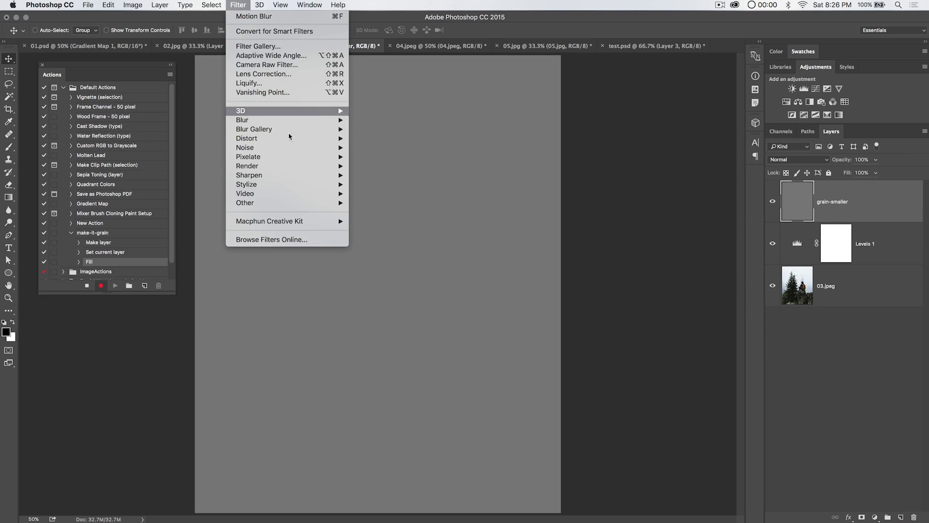
left_click(374, 148)
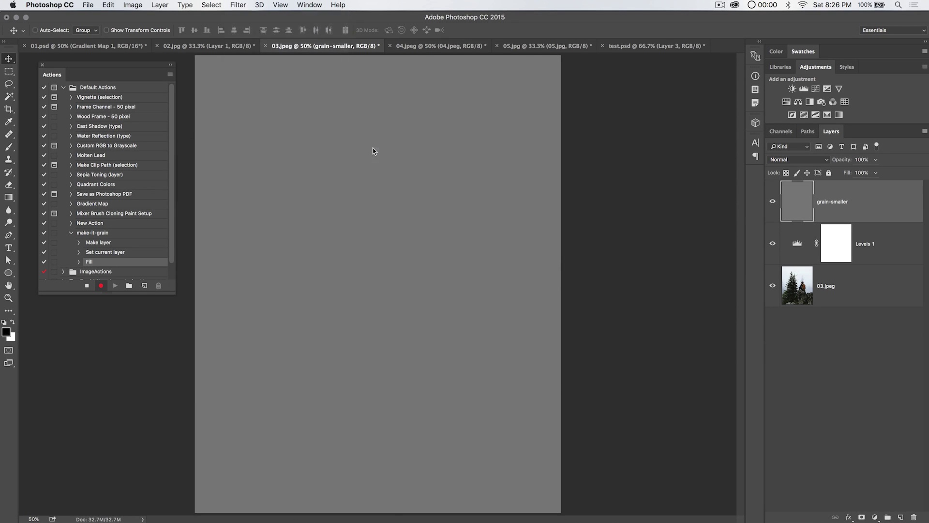
left_click_drag(273, 150, 449, 147)
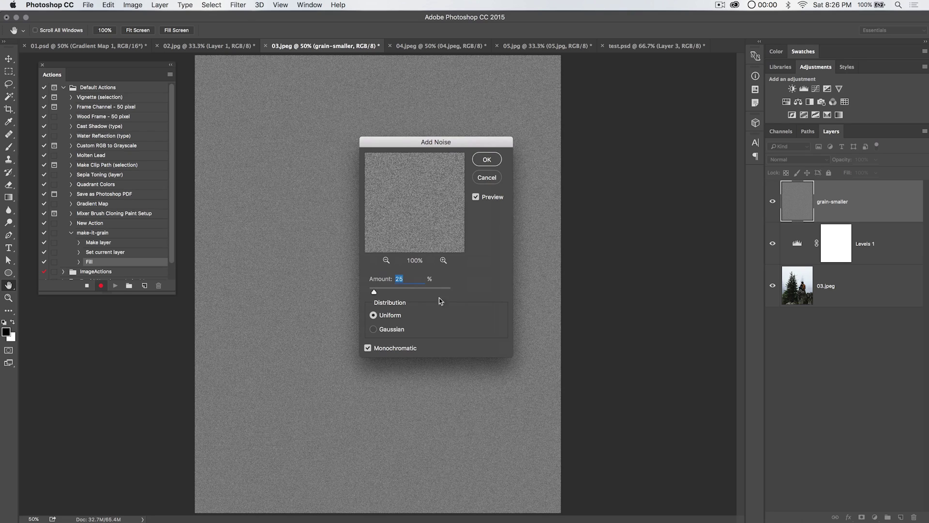
left_click(411, 279)
left_click(367, 349)
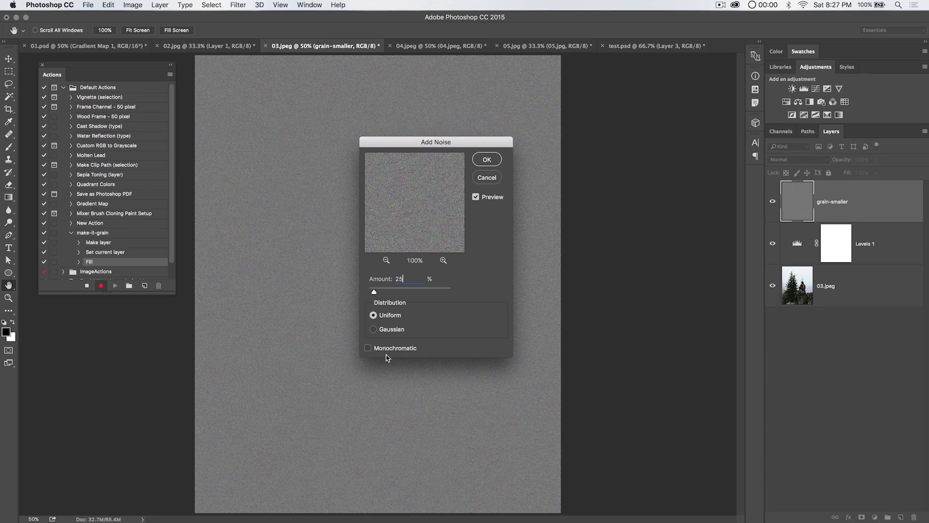
left_click(368, 349)
left_click(488, 161)
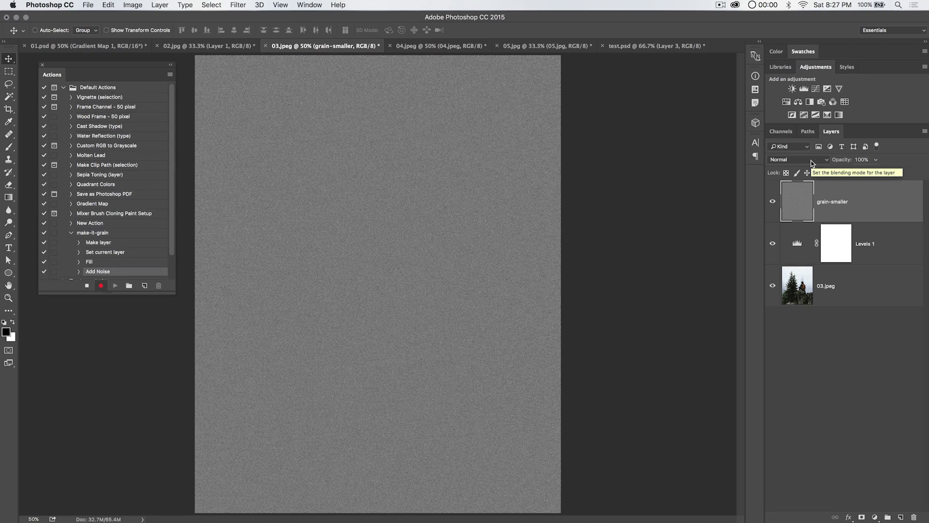
Set grain-smaller's blend mode to Soft Light and zoom in to inspect the grain.
left_click(811, 163)
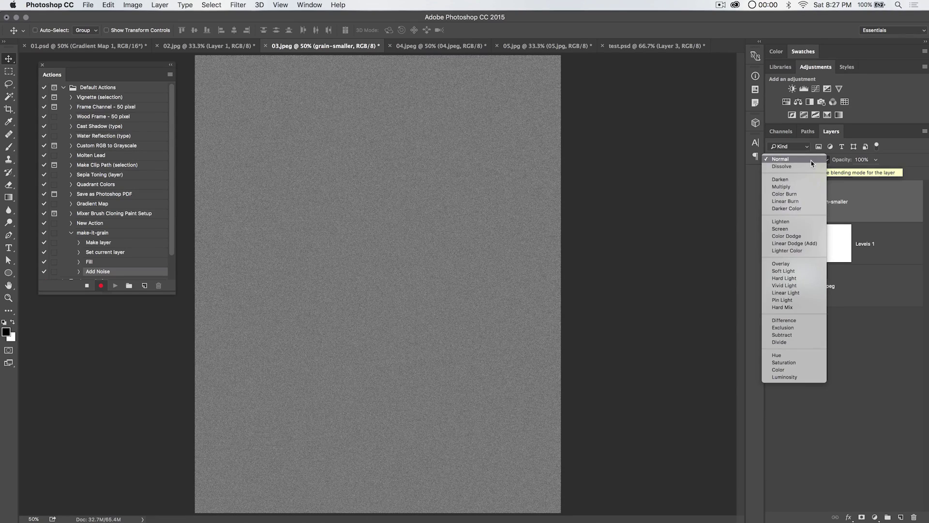
left_click(792, 272)
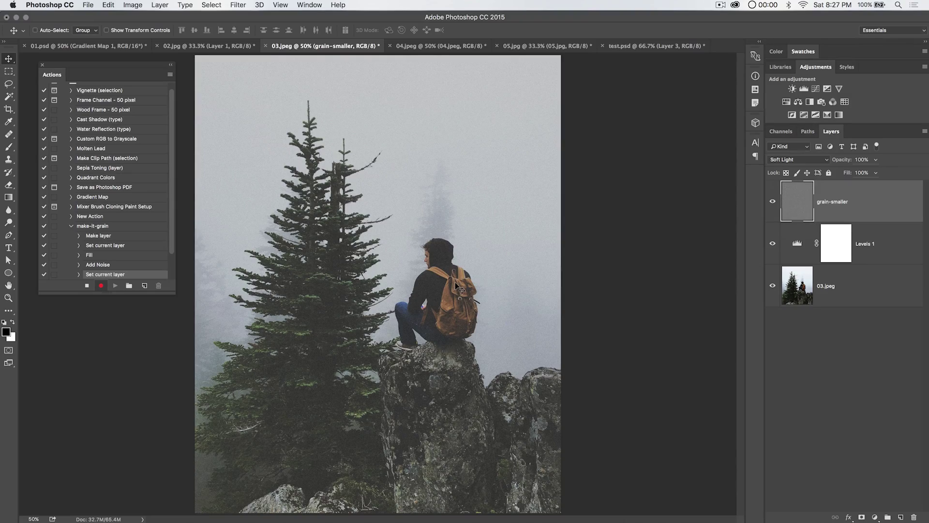
key("ctrl+plus")
key("ctrl+plus")
key("ctrl+plus")
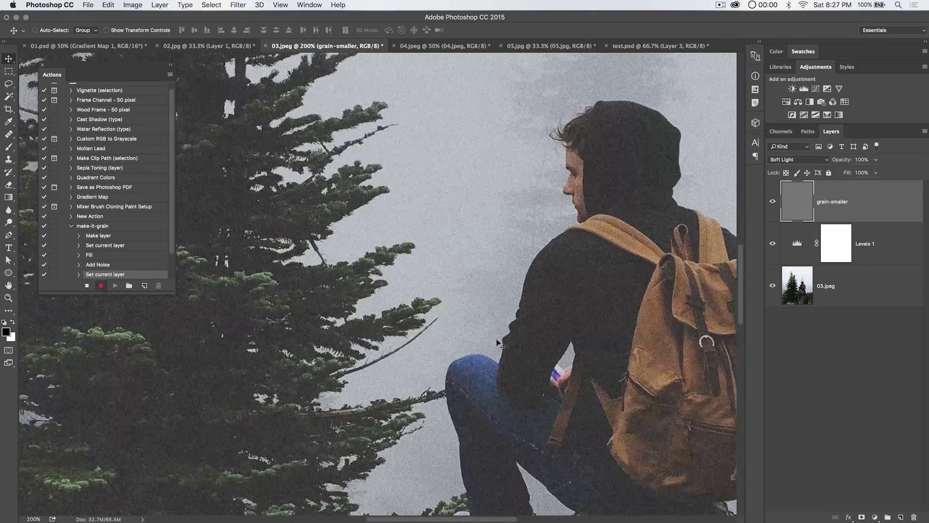
left_click_drag(620, 302, 569, 198)
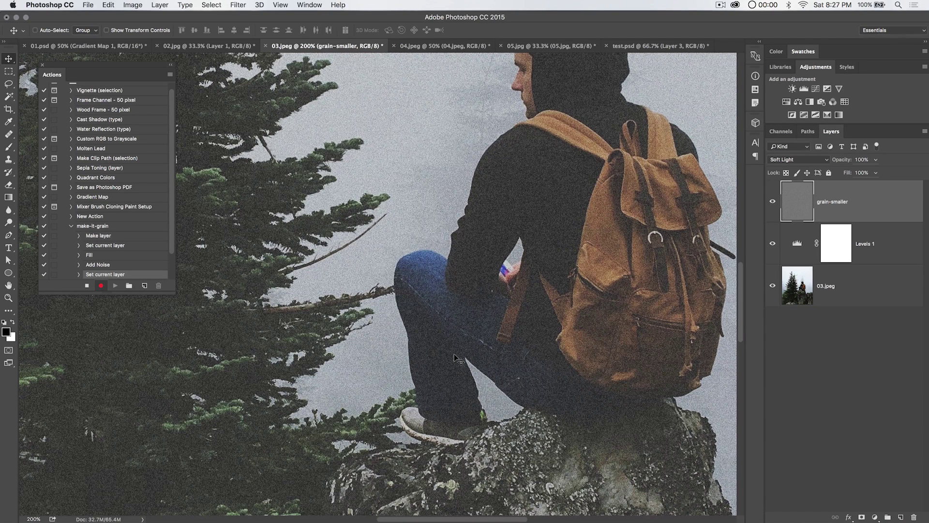
key("super+minus")
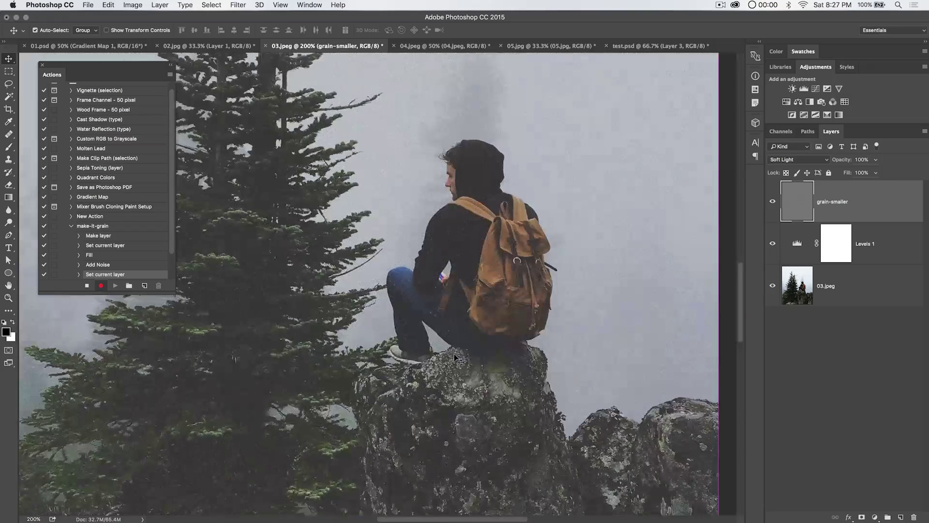
key("super+minus")
key("super+minus")
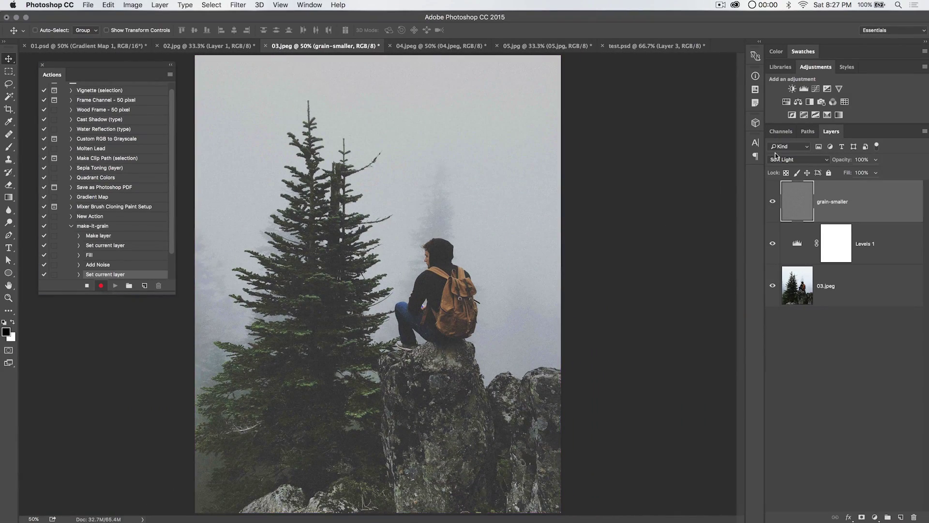
Duplicate grain-smaller and scale the copy to 250% width and height.
key("super+j")
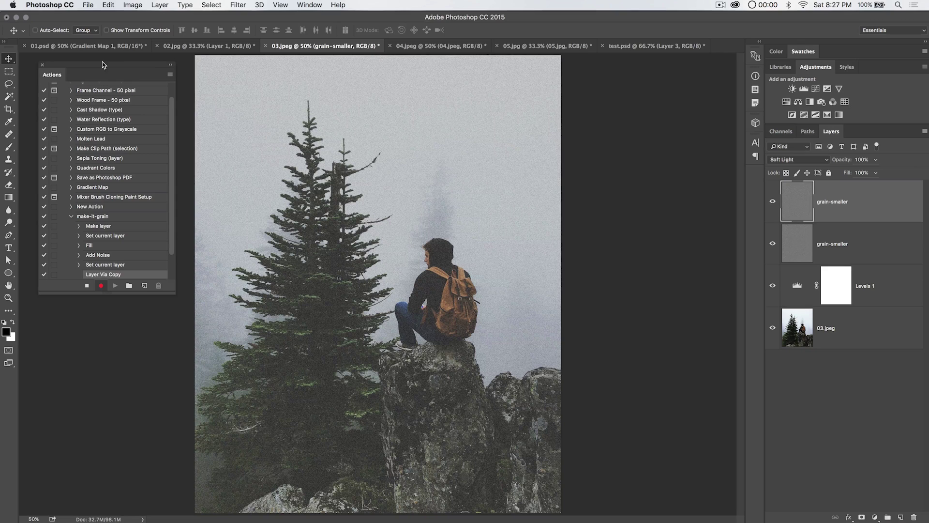
left_click(107, 5)
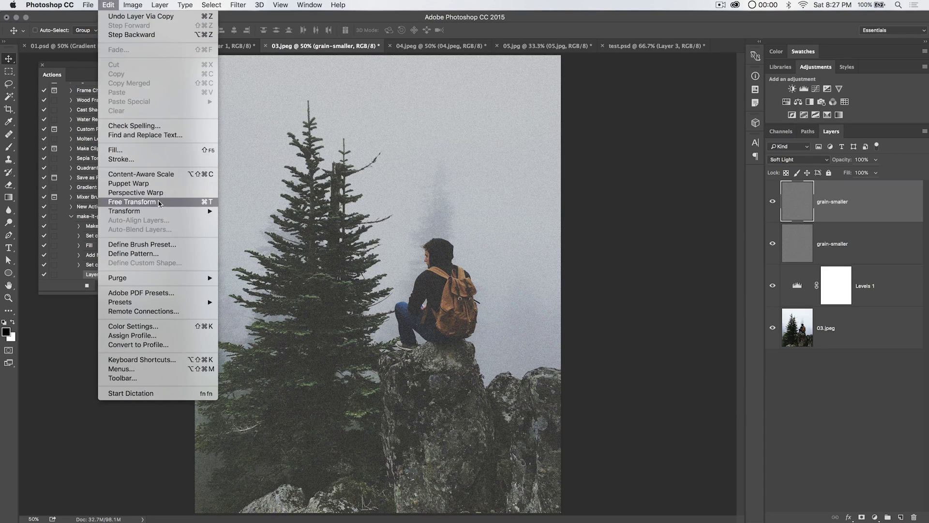
left_click(160, 202)
left_click(155, 30)
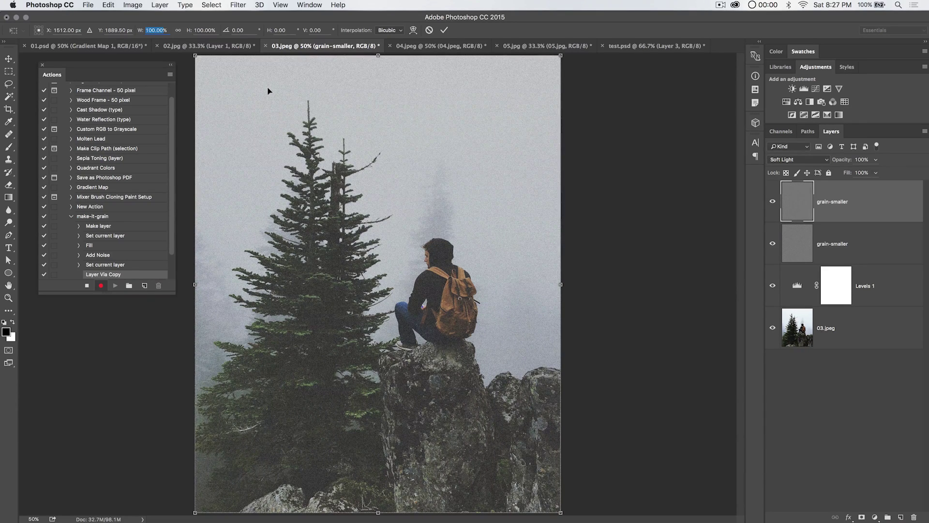
type("250")
key("Tab")
type("250")
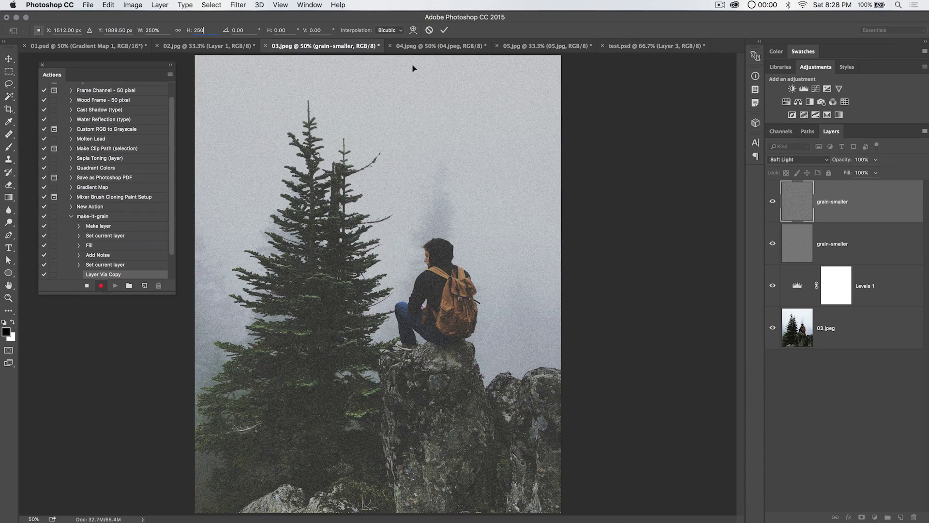
left_click(443, 31)
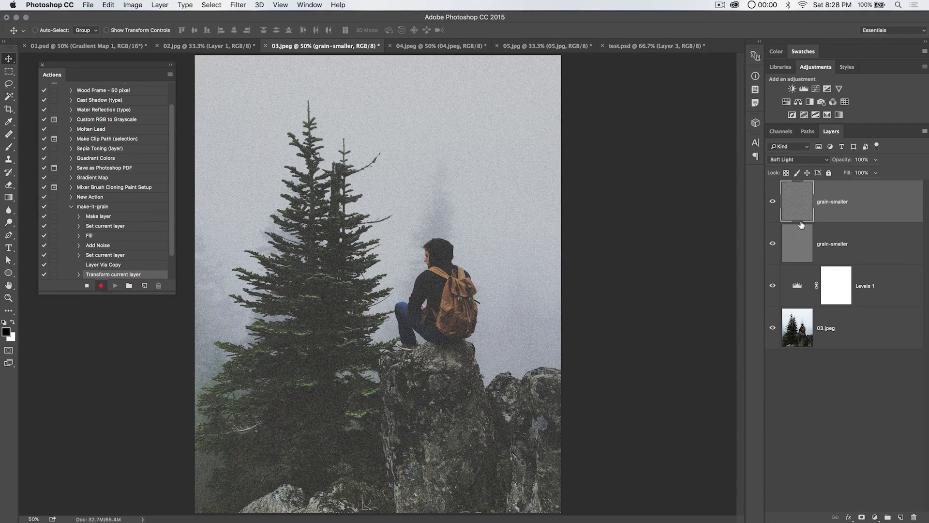
Pause recording to check the enlarged layer's bounds, then resume recording.
left_click(87, 285)
key("ctrl+minus")
key("ctrl+minus")
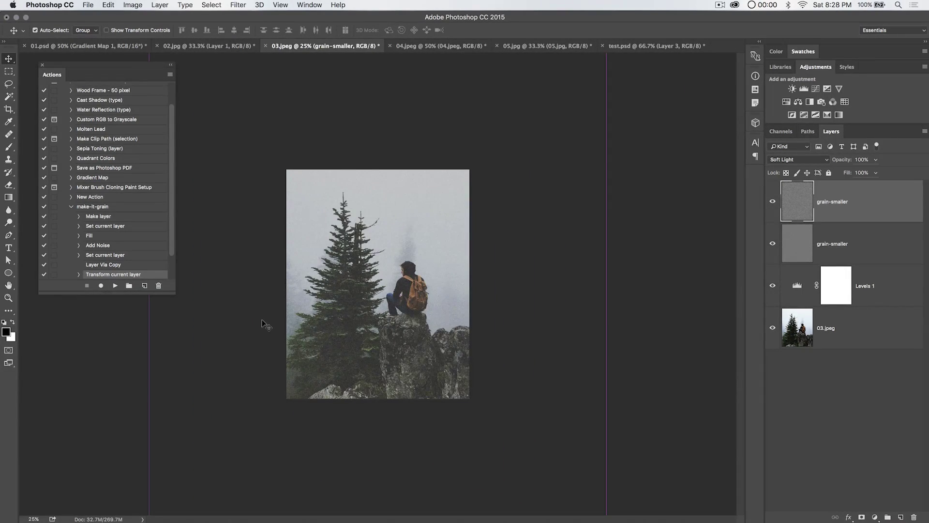
key("ctrl+minus")
key("ctrl+minus")
key("ctrl+t")
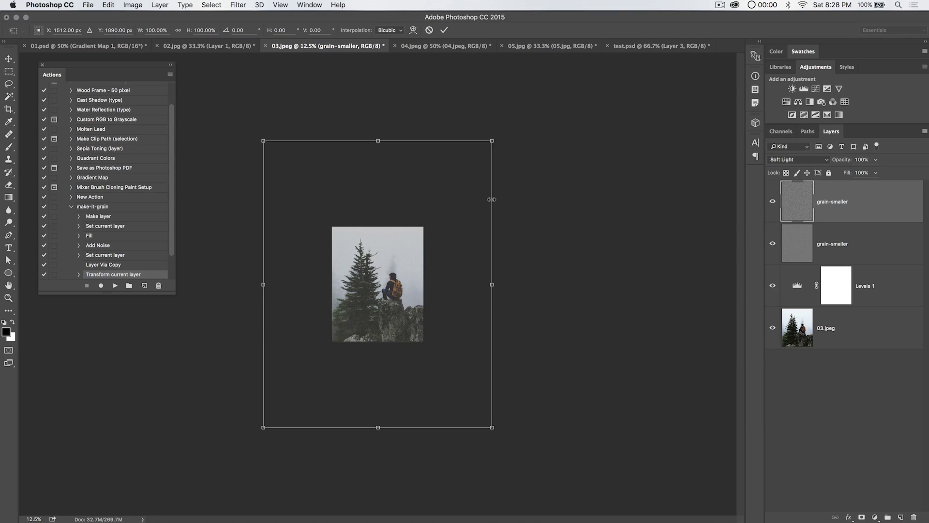
key("Return")
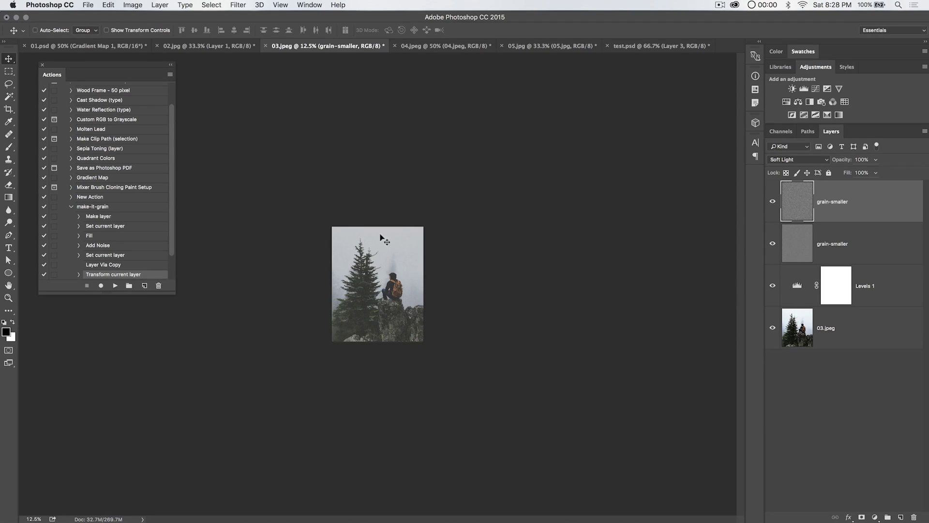
key("super+equal")
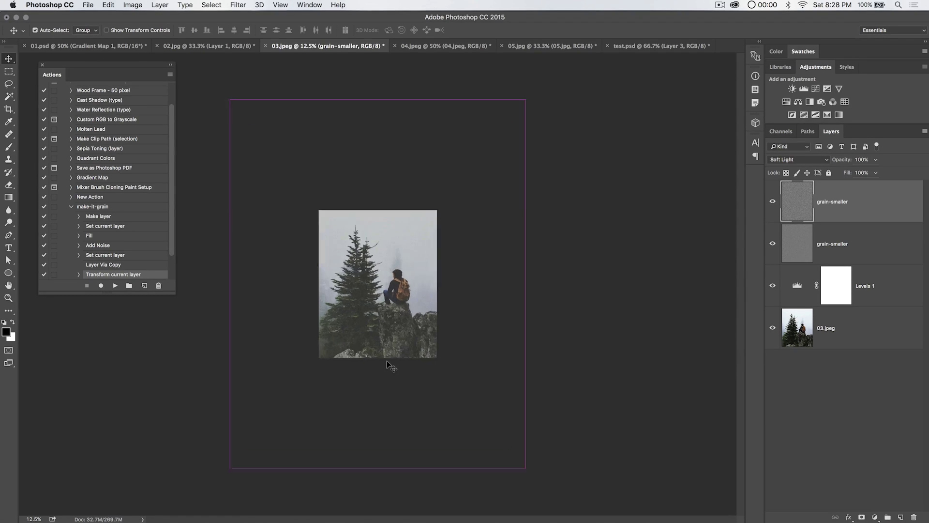
key("super+equal")
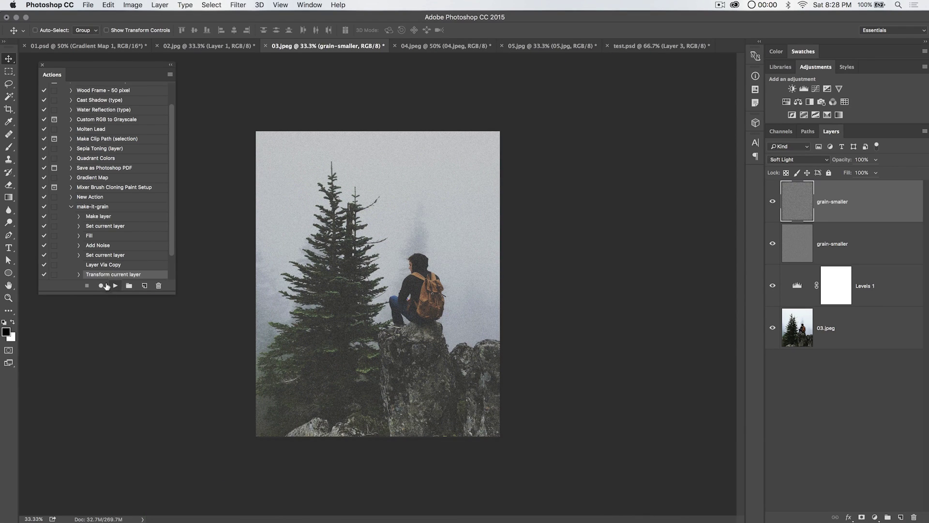
left_click(100, 286)
Select all, copy it to Layer 1, and delete the enlarged grain-smaller layer below.
left_click(211, 5)
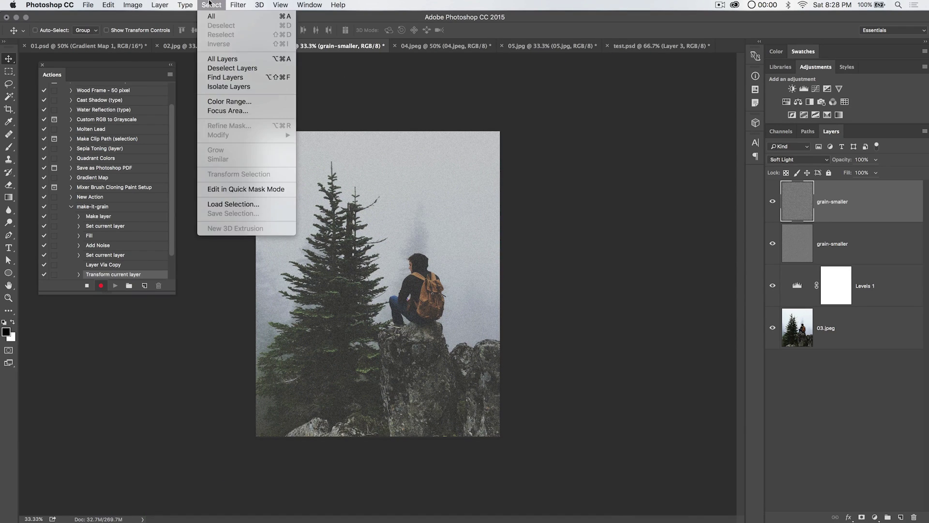
left_click(215, 19)
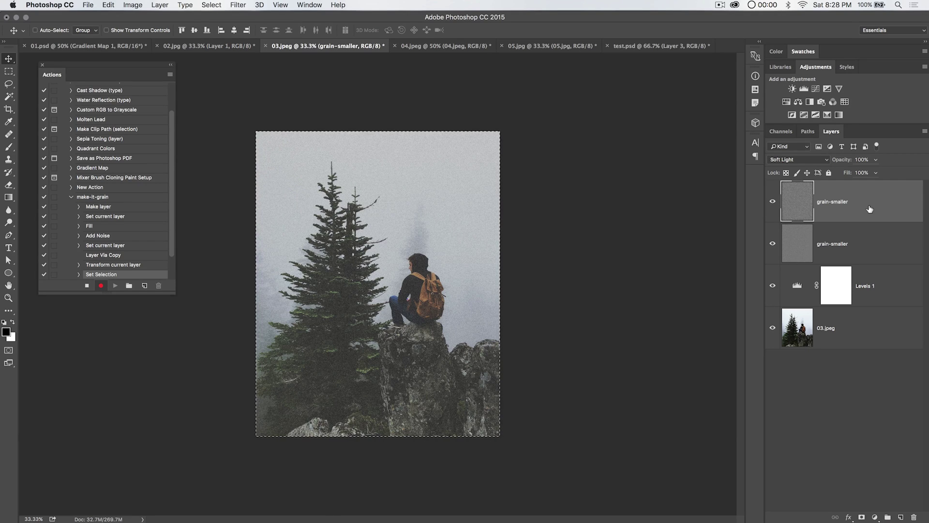
key("ctrl+j")
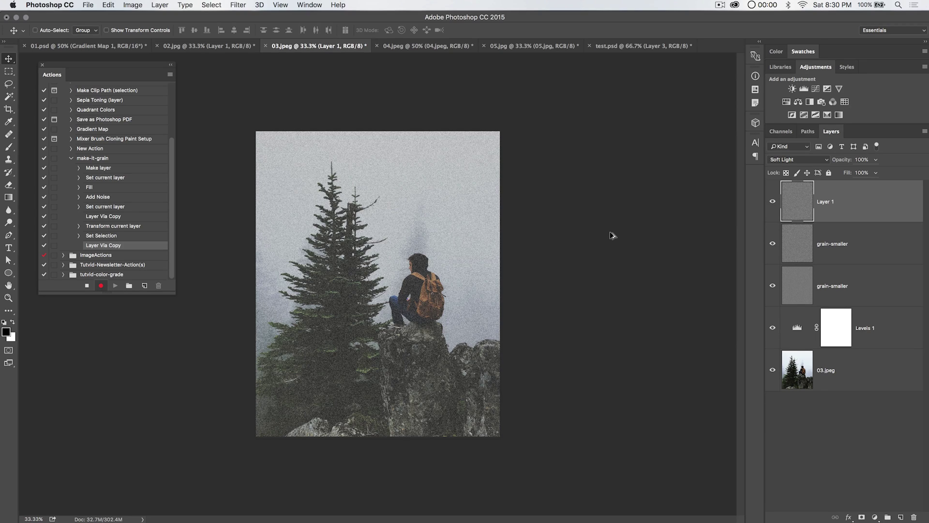
key("alt+bracketleft")
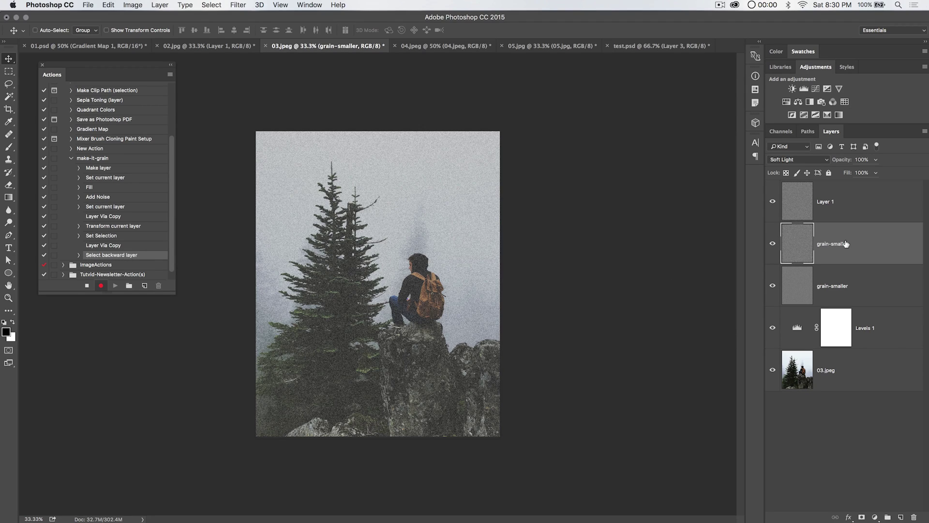
left_click_drag(857, 244, 914, 516)
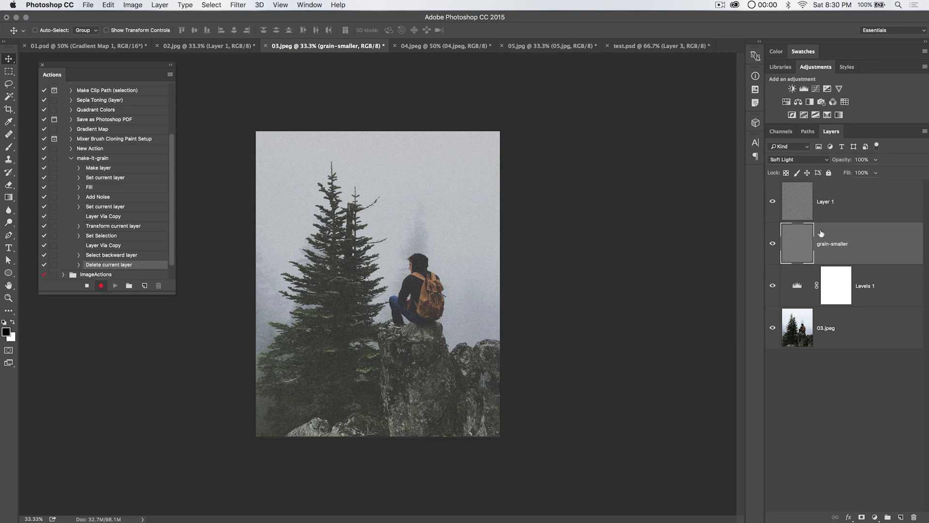
Set grain-smaller to Soft Light at 40% opacity in Blending Options.
left_click(159, 4)
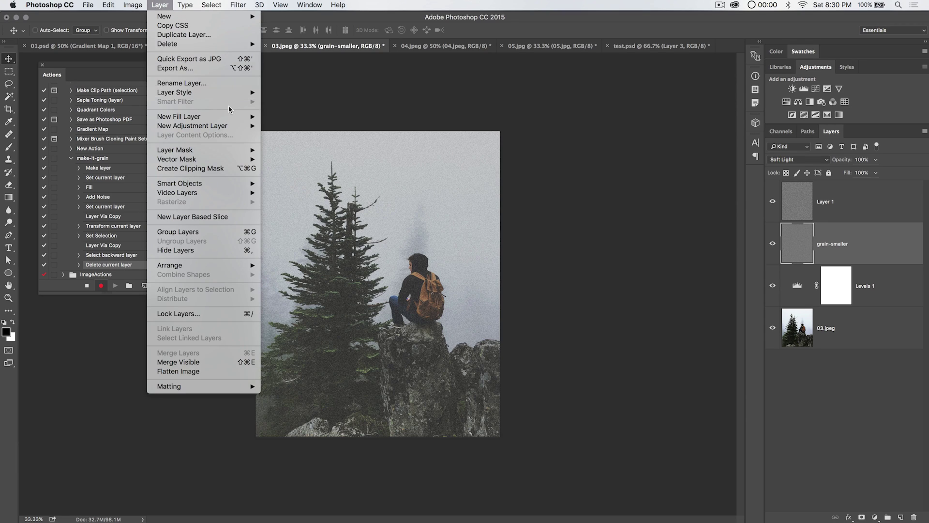
mouse_move(189, 93)
left_click(276, 94)
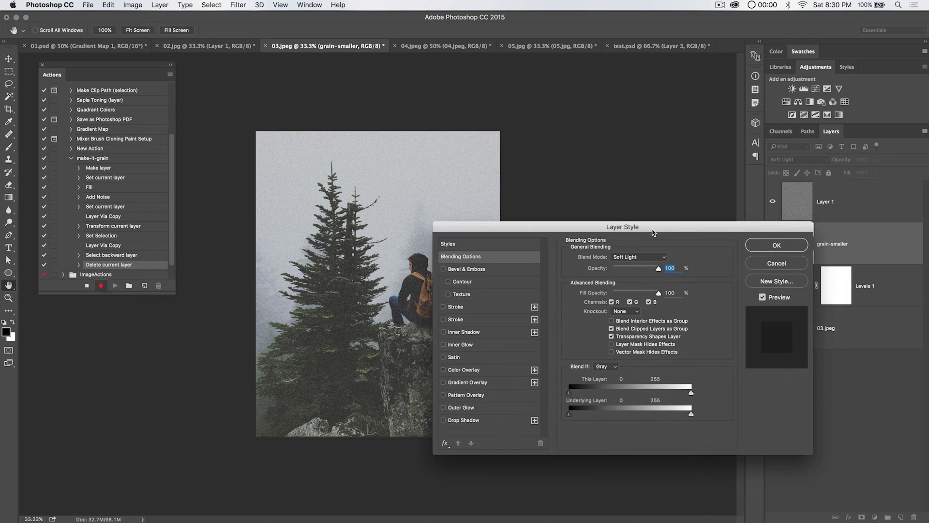
left_click_drag(695, 292, 566, 186)
double_click(594, 222)
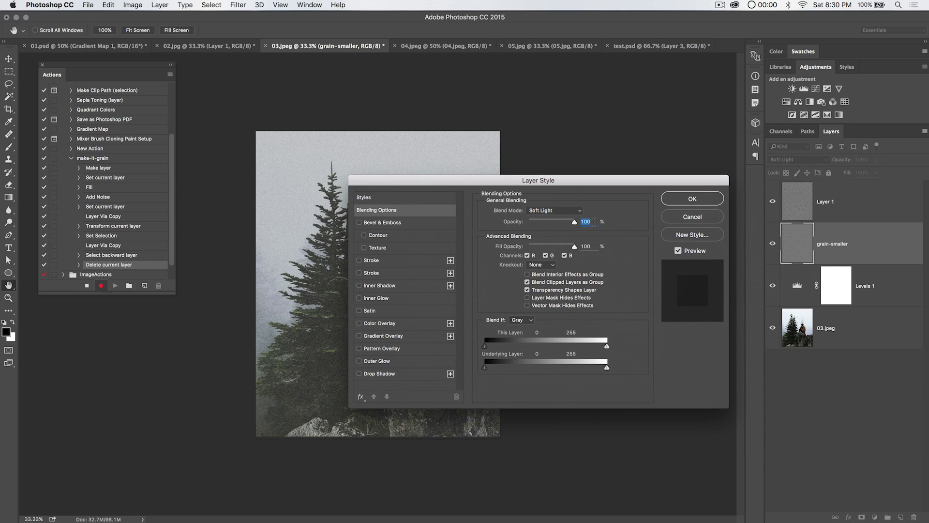
type("40")
left_click(702, 204)
left_click(702, 203)
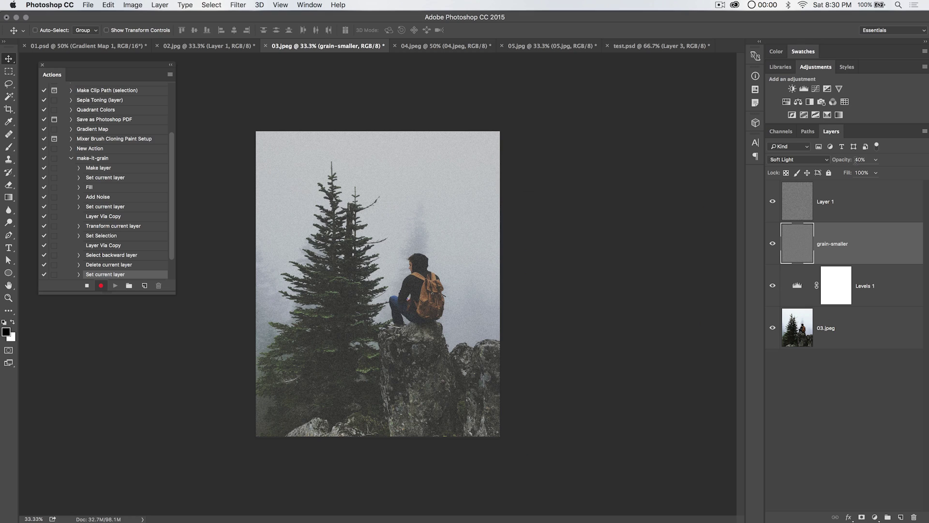
scroll(115, 243, "down", 2)
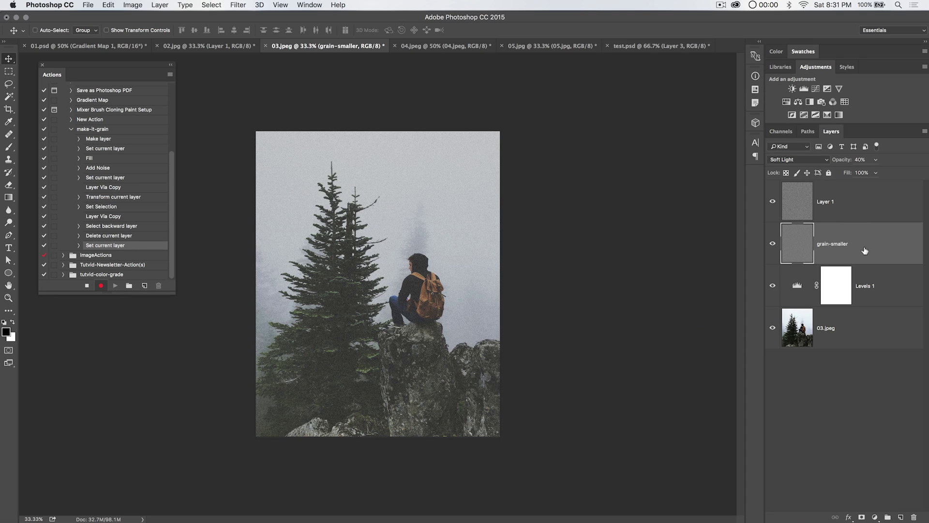
Give Layer 1 a 40% opacity in Blending Options.
key("alt+bracketright")
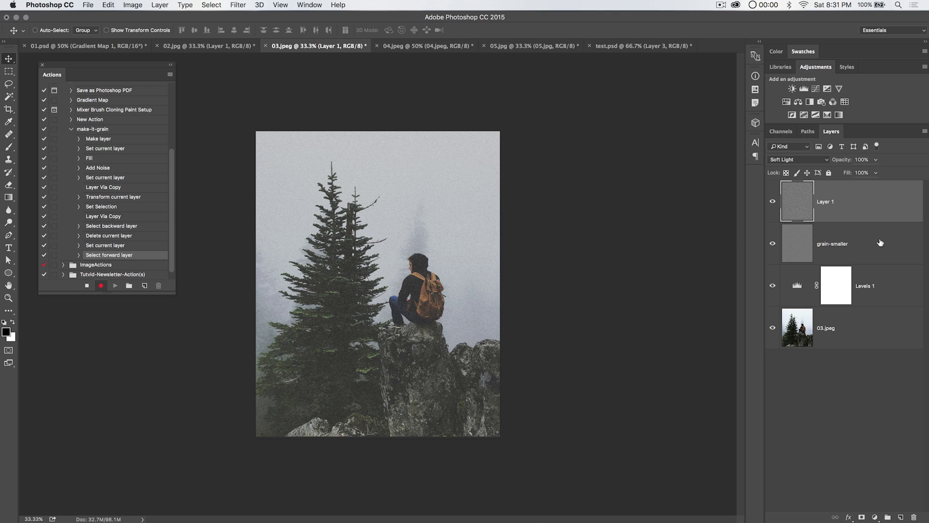
left_click(160, 4)
mouse_move(174, 92)
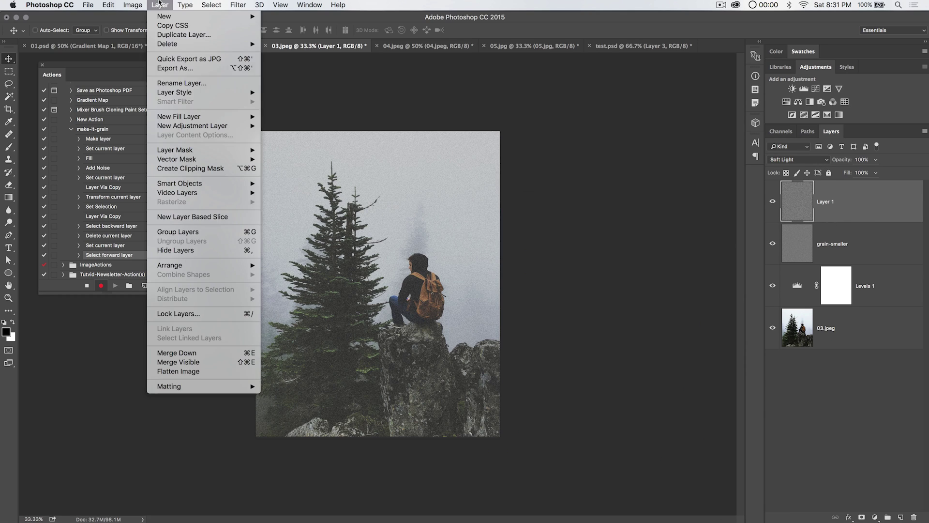
left_click(282, 93)
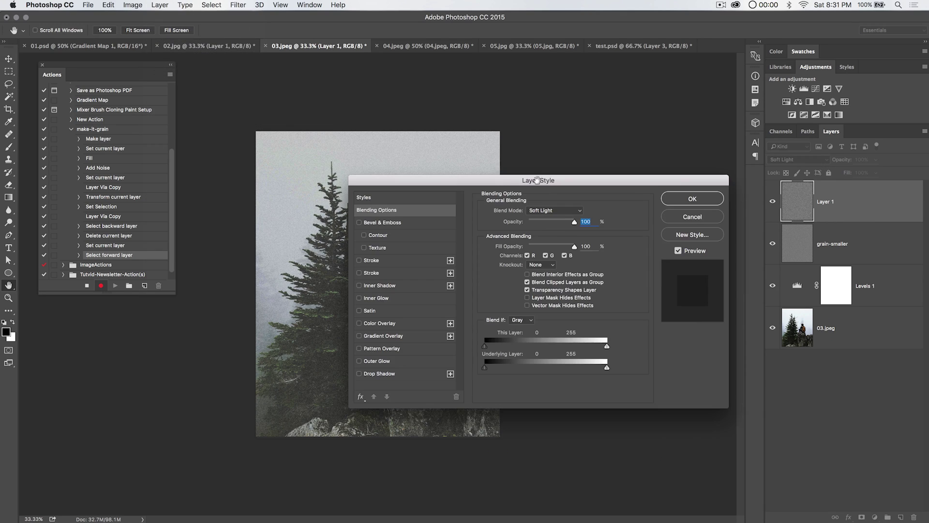
type("40")
left_click(693, 199)
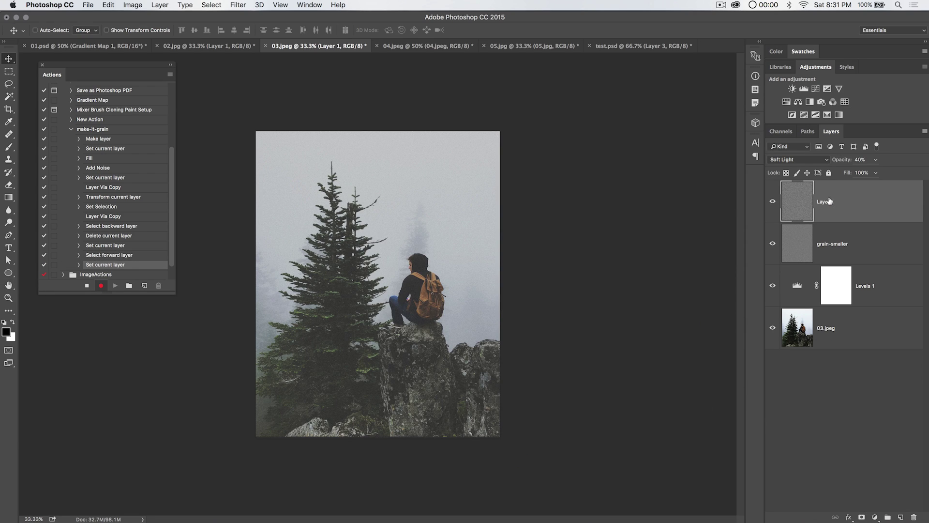
Rename Layer 1 to grain-larger and stop recording make-it-grain.
double_click(826, 201)
type("grain-larg")
key("Return")
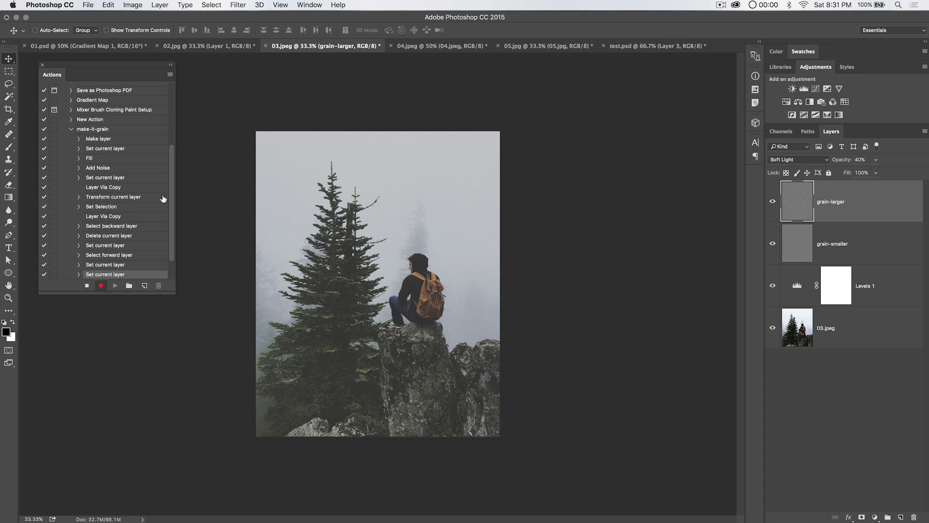
left_click(86, 285)
scroll(364, 292, "up", 5)
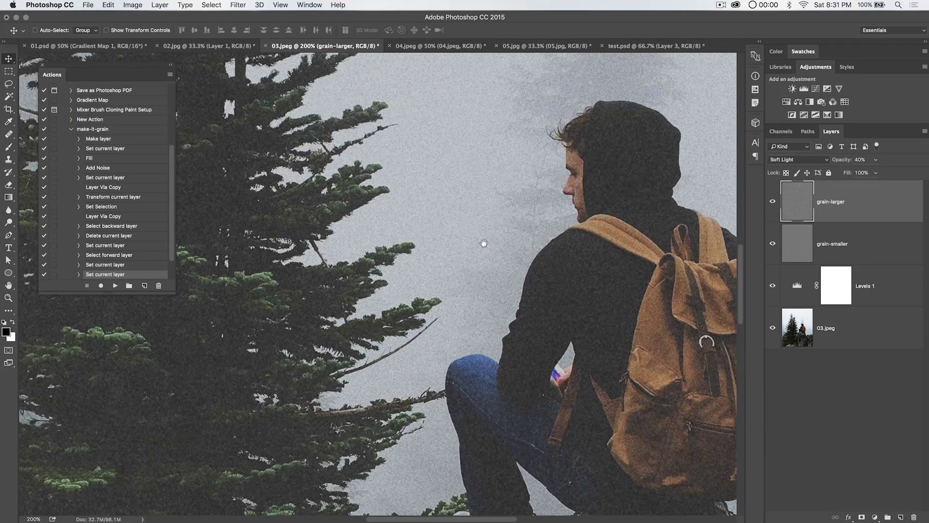
Pan to the hiker's backpack and toggle the grain layers on and off to compare.
left_click_drag(483, 243, 431, 198)
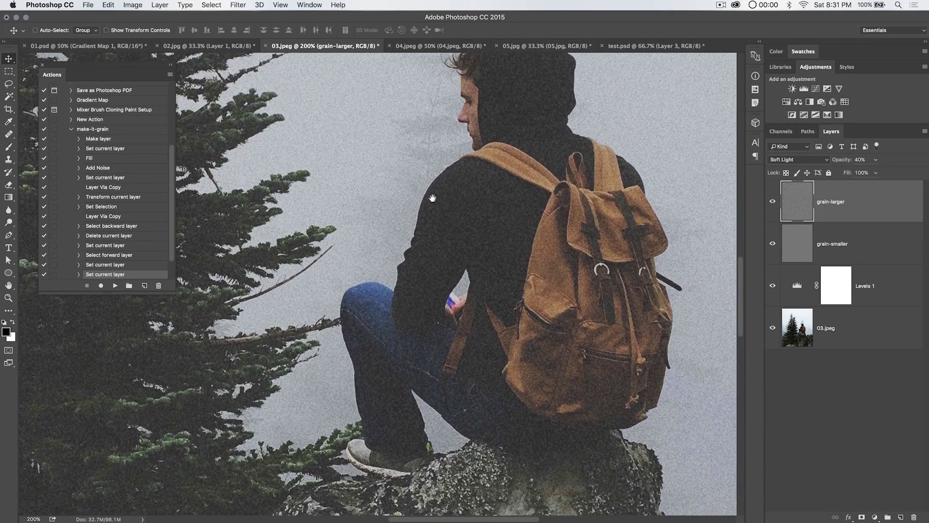
left_click(773, 202)
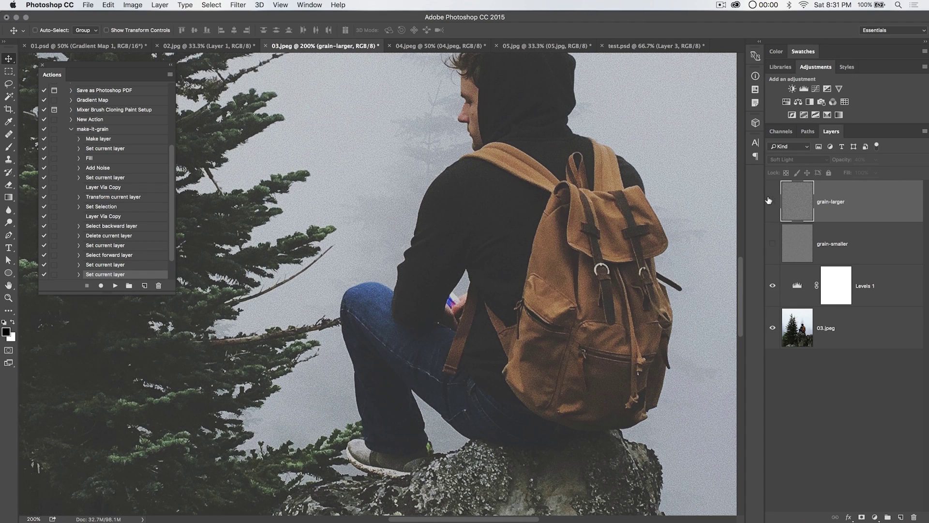
left_click(772, 201)
left_click(772, 243)
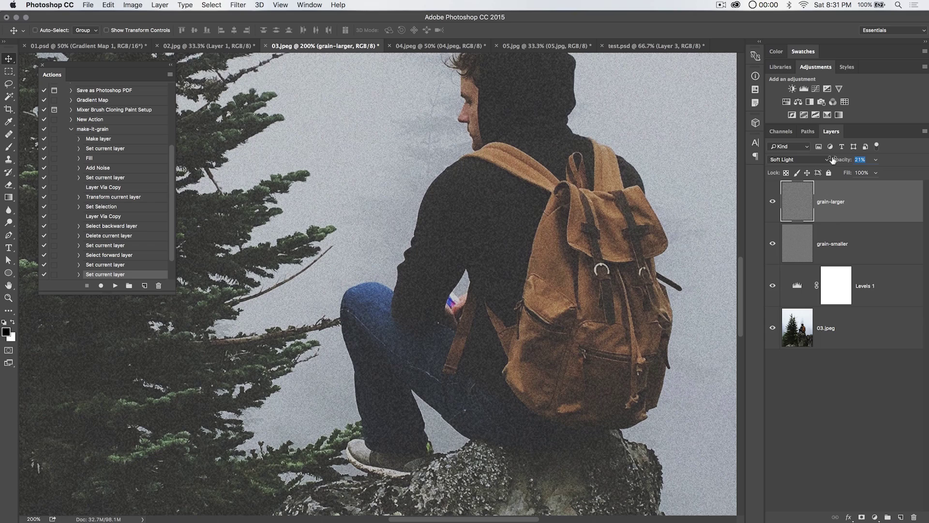
Lower grain-smaller's opacity to 27%, compare against grain-larger, and collapse the action.
left_click(834, 230)
left_click_drag(838, 160, 829, 165)
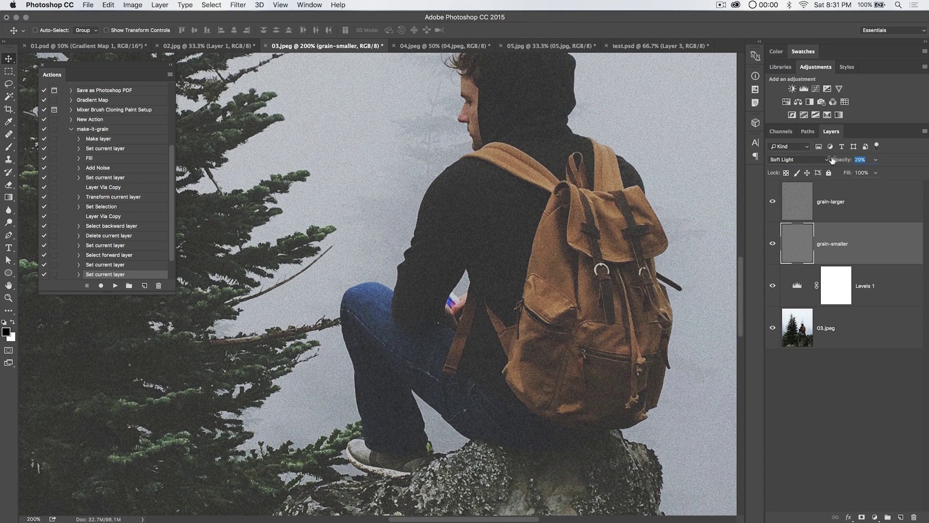
left_click(774, 212)
left_click(773, 204)
key("ctrl+minus")
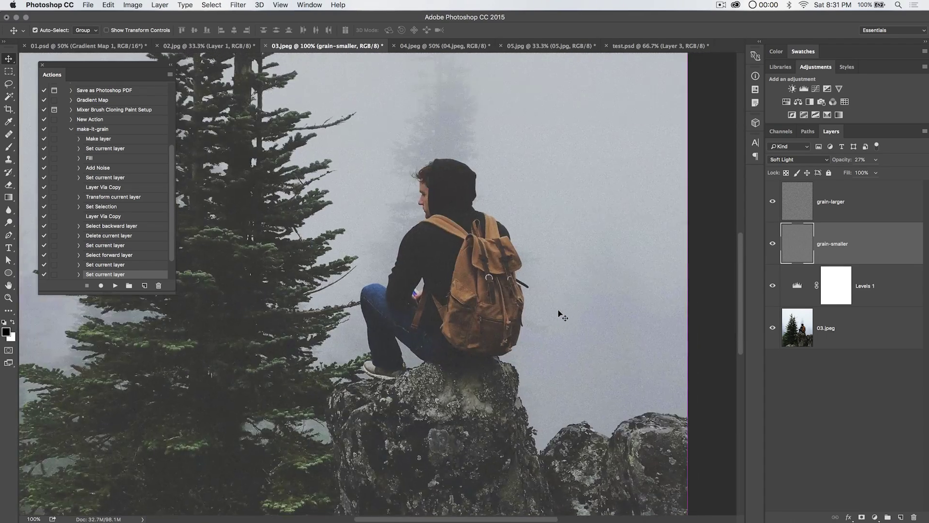
key("ctrl+minus")
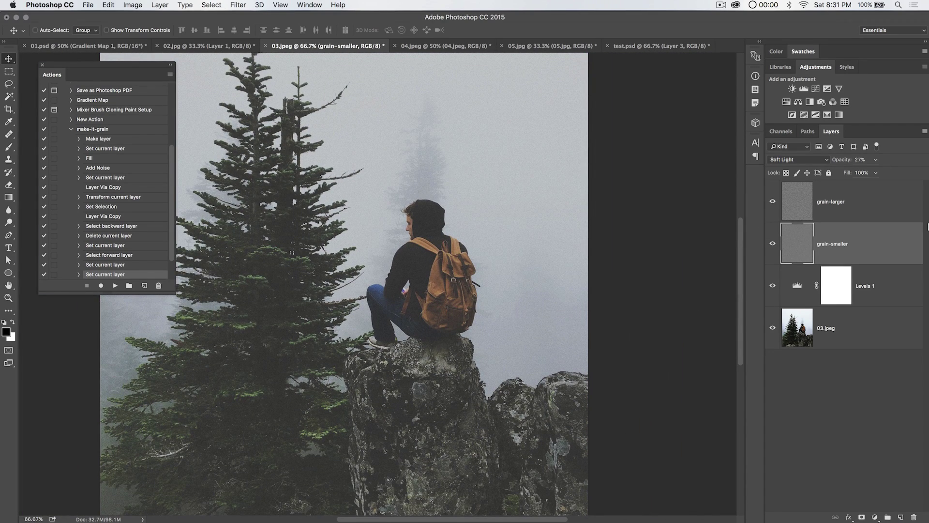
left_click(71, 128)
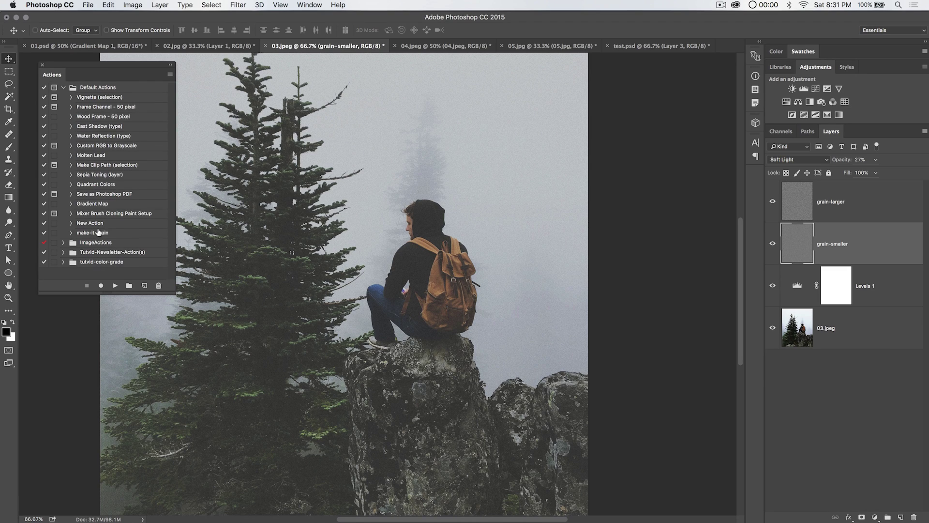
Revert the photo to its saved state and add a Levels adjustment layer.
left_click(88, 5)
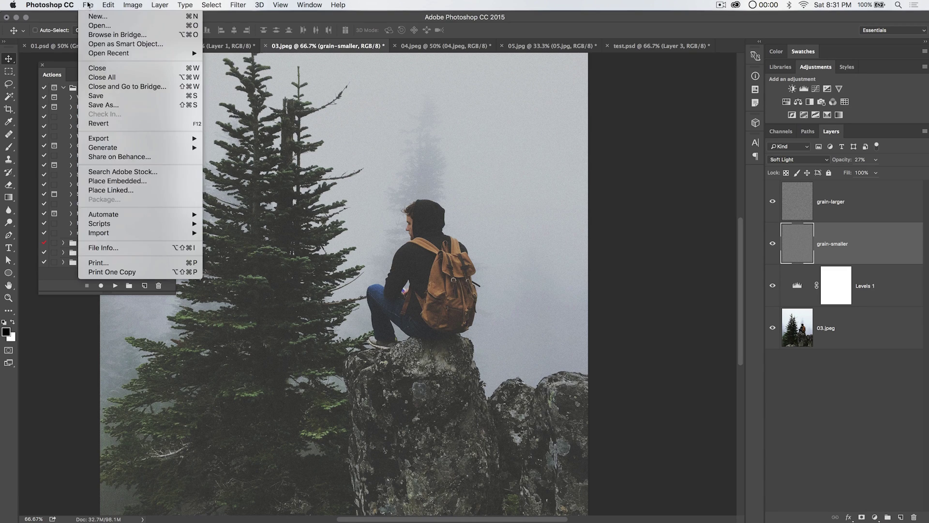
left_click(130, 128)
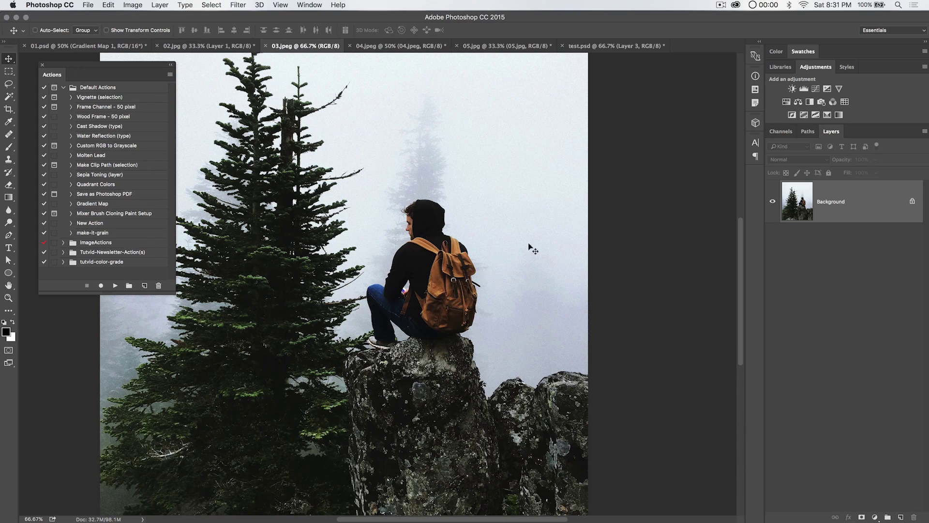
left_click(804, 89)
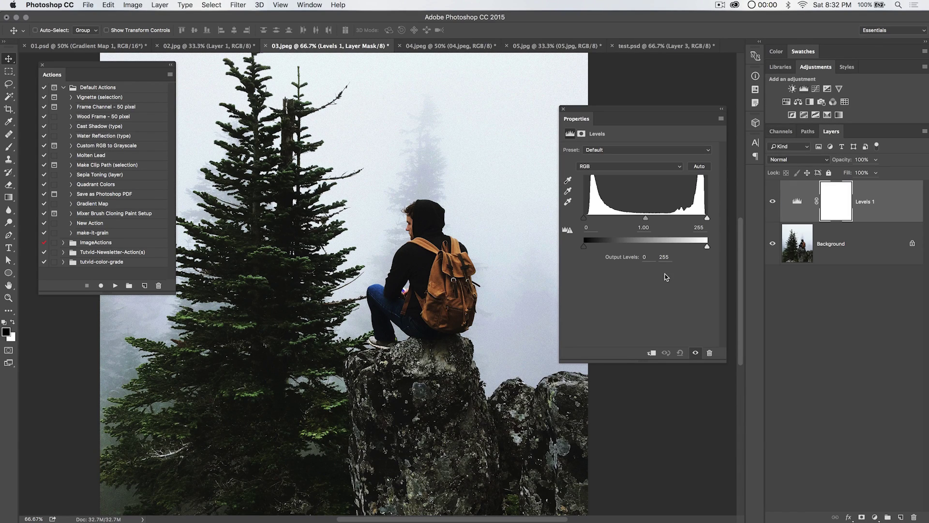
Set the Levels output to 47 and 220, then select the make-it-grain action.
left_click_drag(584, 247, 607, 247)
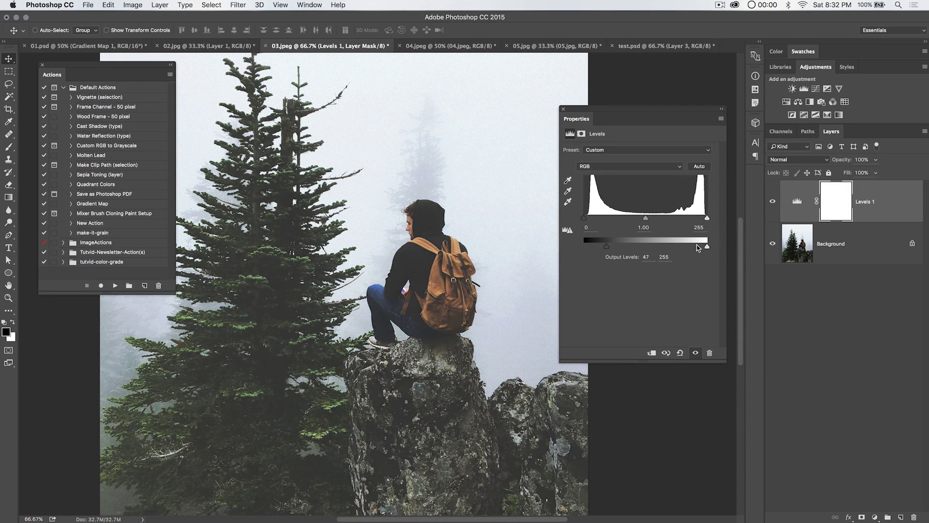
left_click_drag(708, 250, 690, 249)
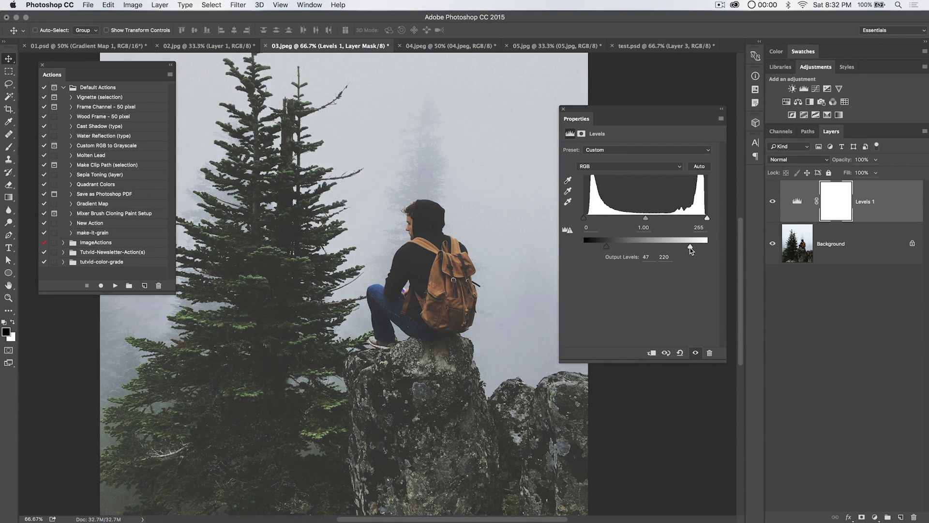
left_click(564, 110)
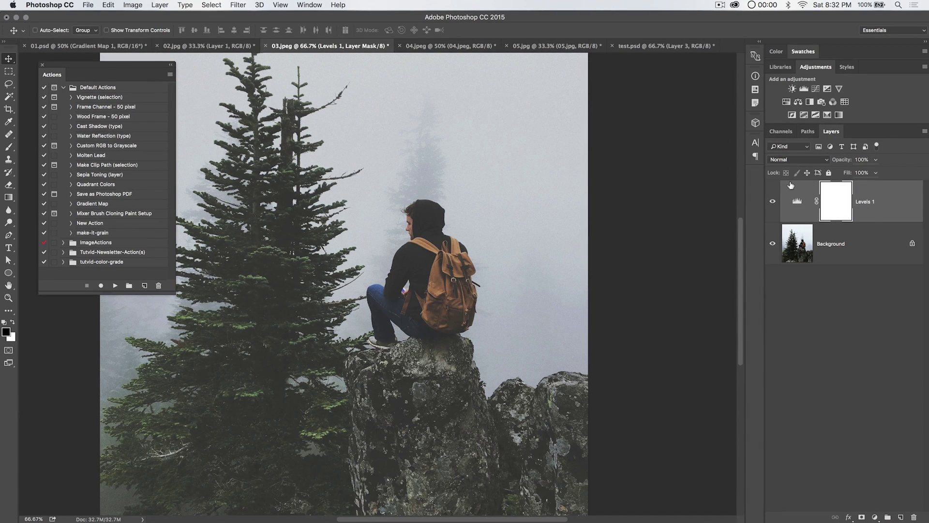
left_click(93, 233)
Play make-it-grain and check the new grain-larger and grain-smaller layers.
left_click(115, 286)
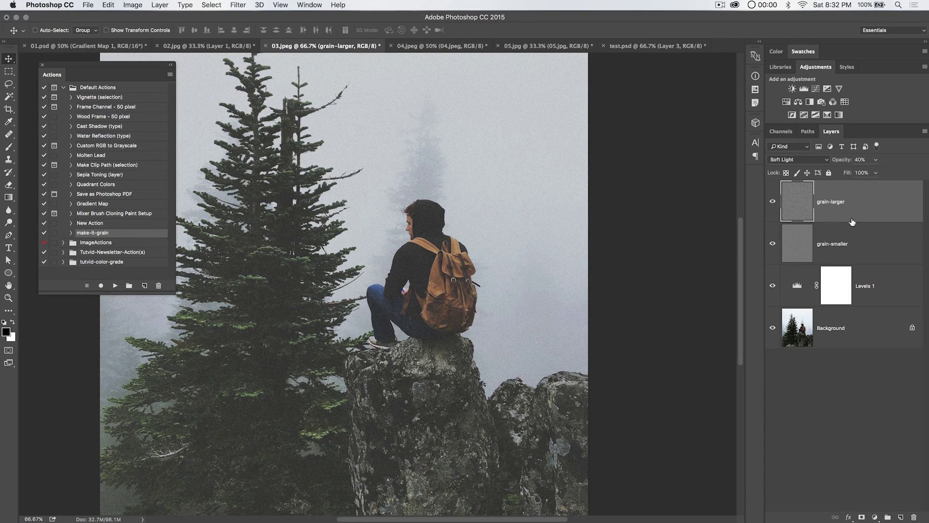
left_click(847, 246)
left_click(849, 204)
left_click(840, 243)
left_click(842, 204)
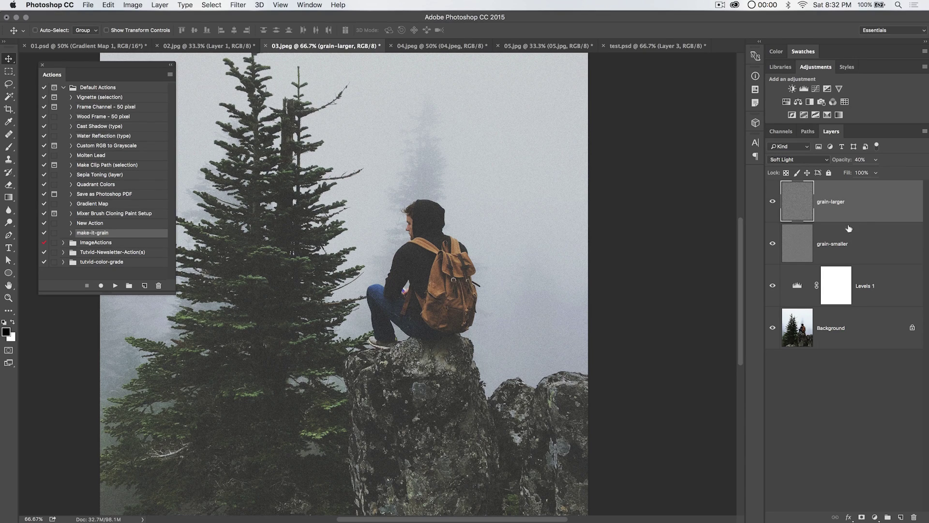